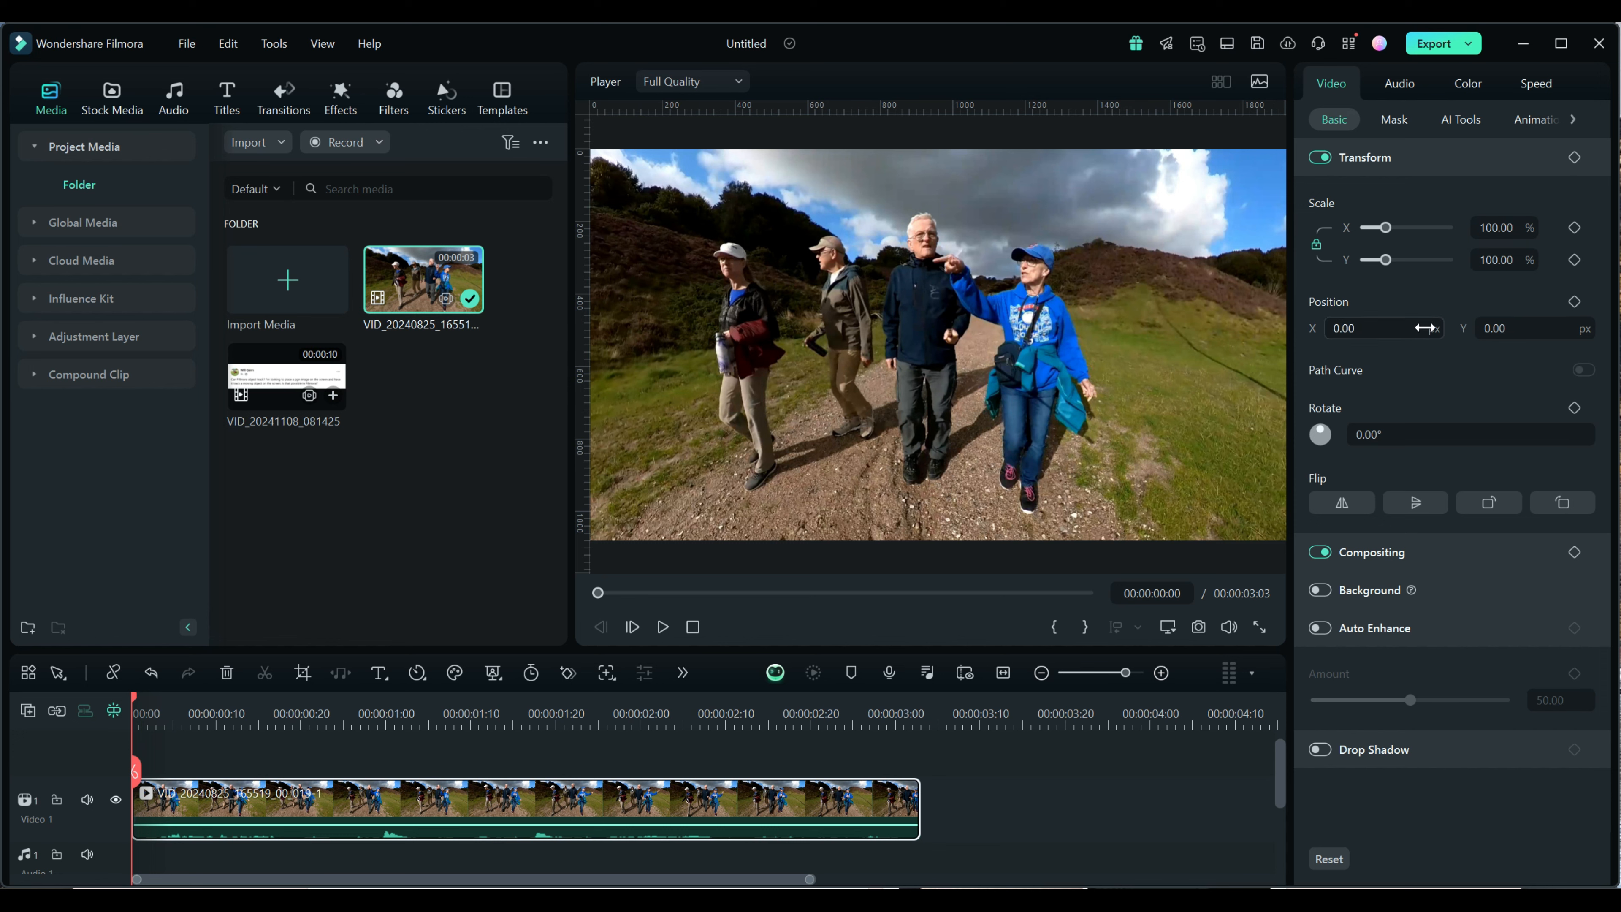
# Try the Classic workspace layout and return to the Default layout
pyautogui.click(1227, 42)
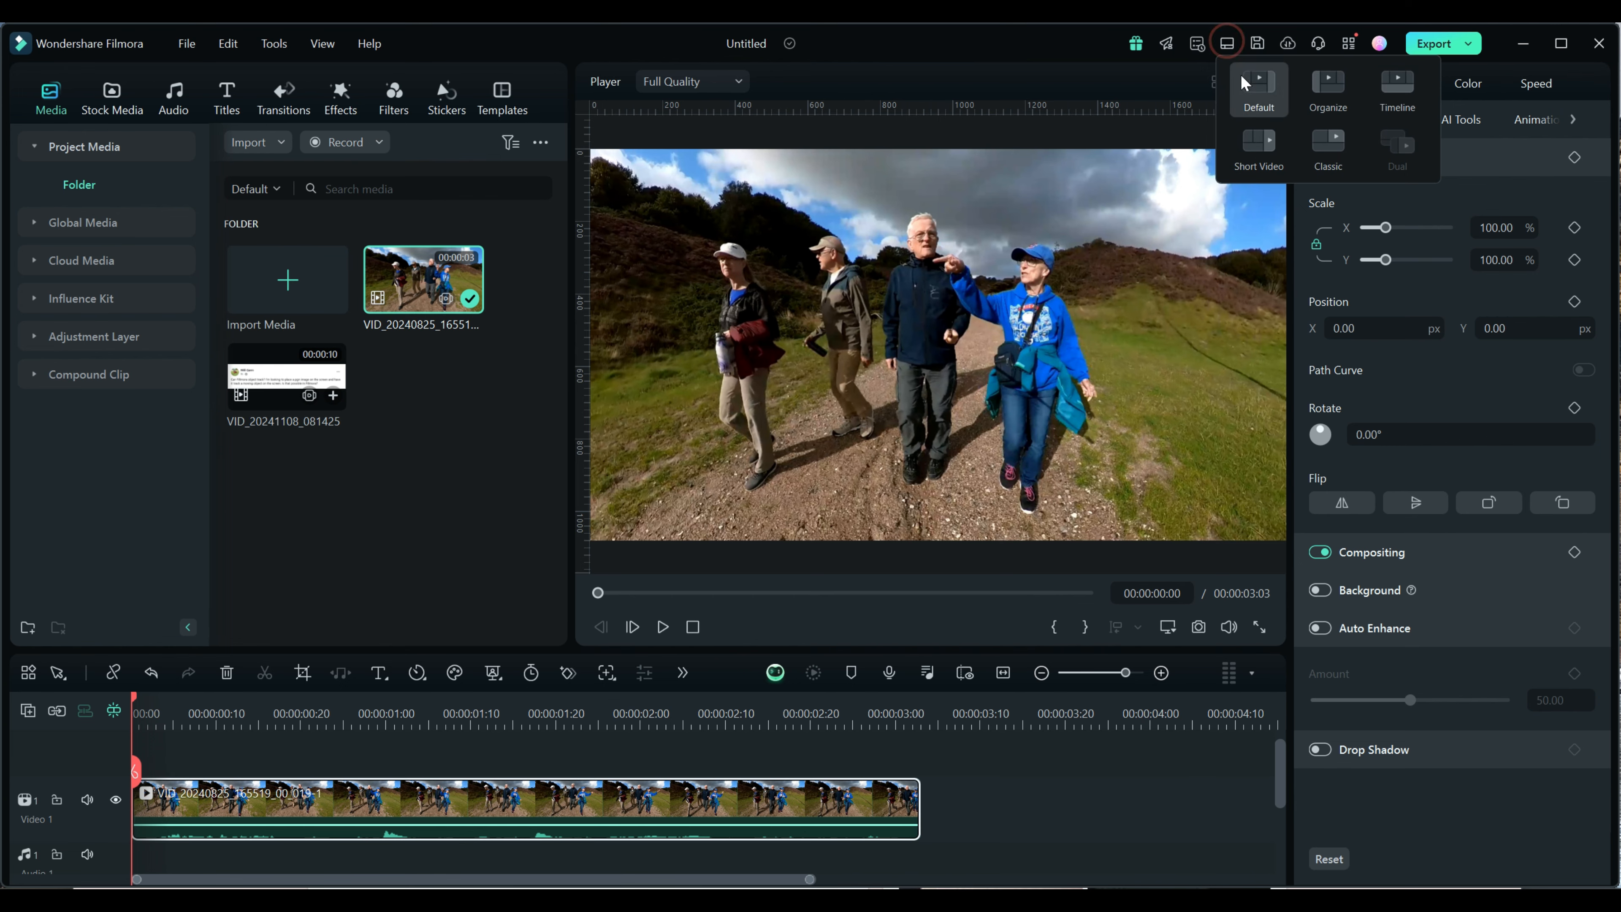
pyautogui.click(1335, 151)
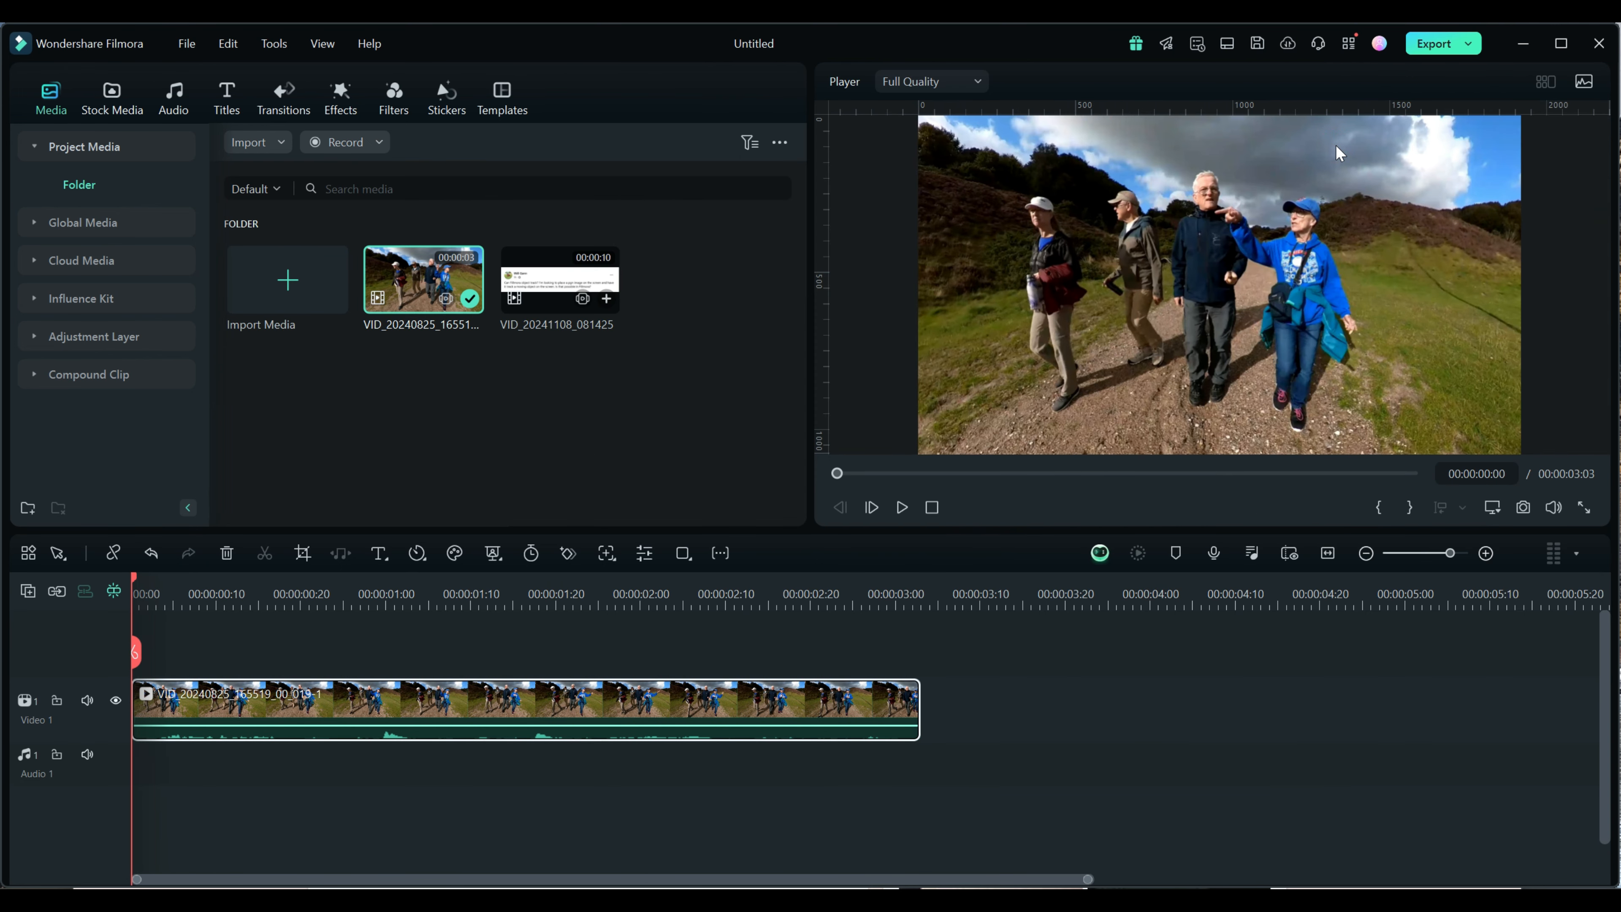
pyautogui.click(1227, 45)
pyautogui.click(1260, 93)
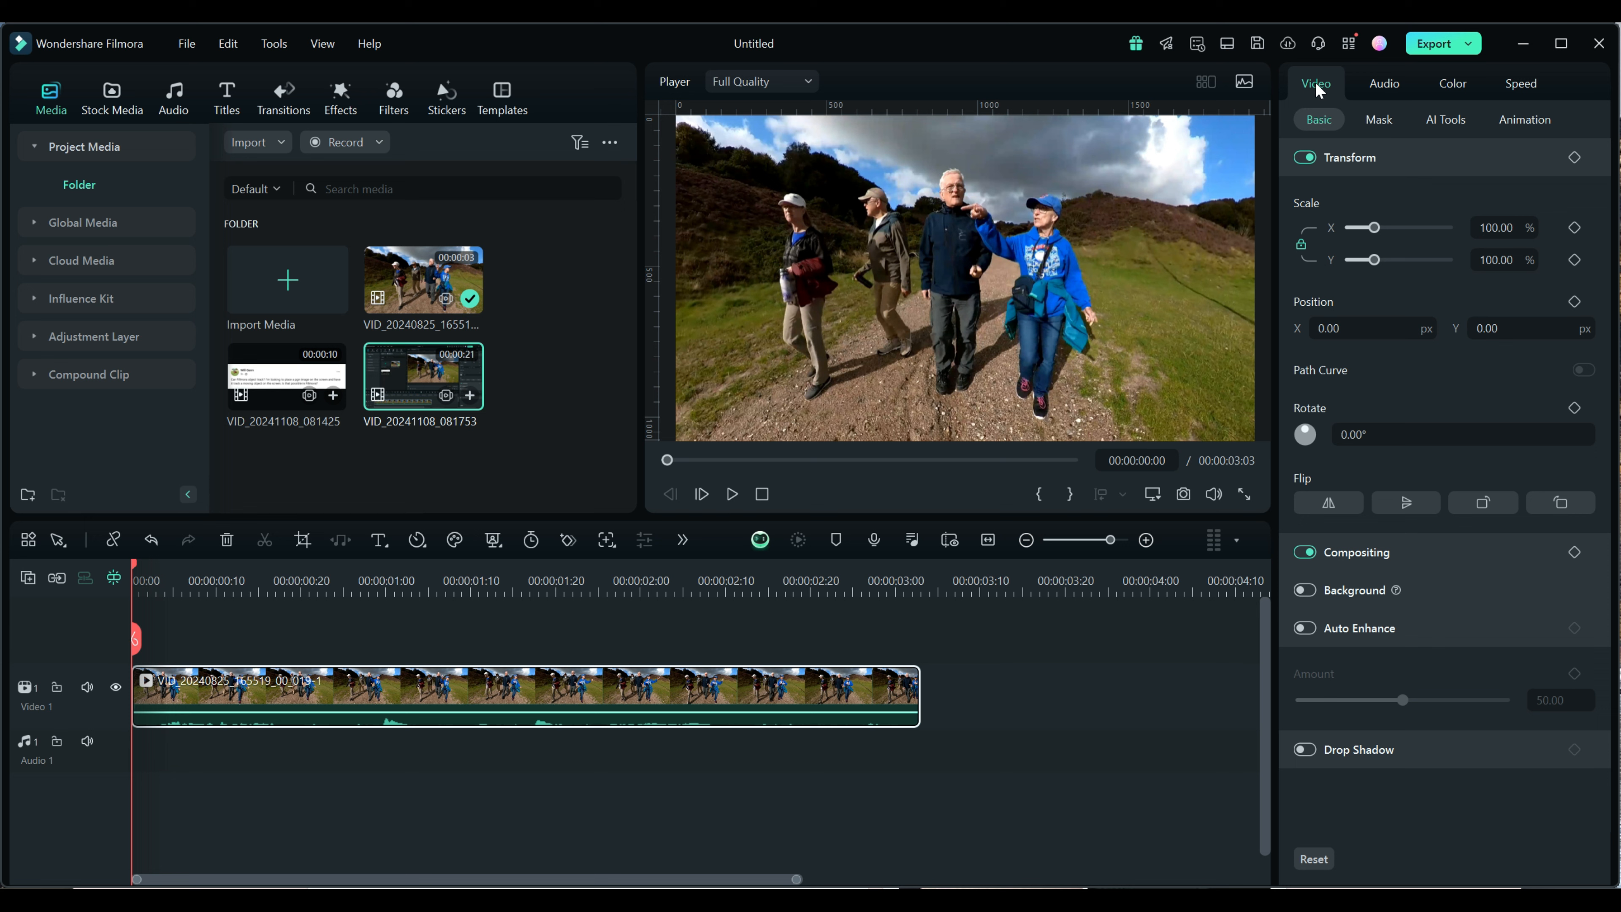
# Enable Motion Tracking for the walkers clip in its AI tools, with the Smart Cutout and Planar Tracking settings collapsed
pyautogui.click(1447, 121)
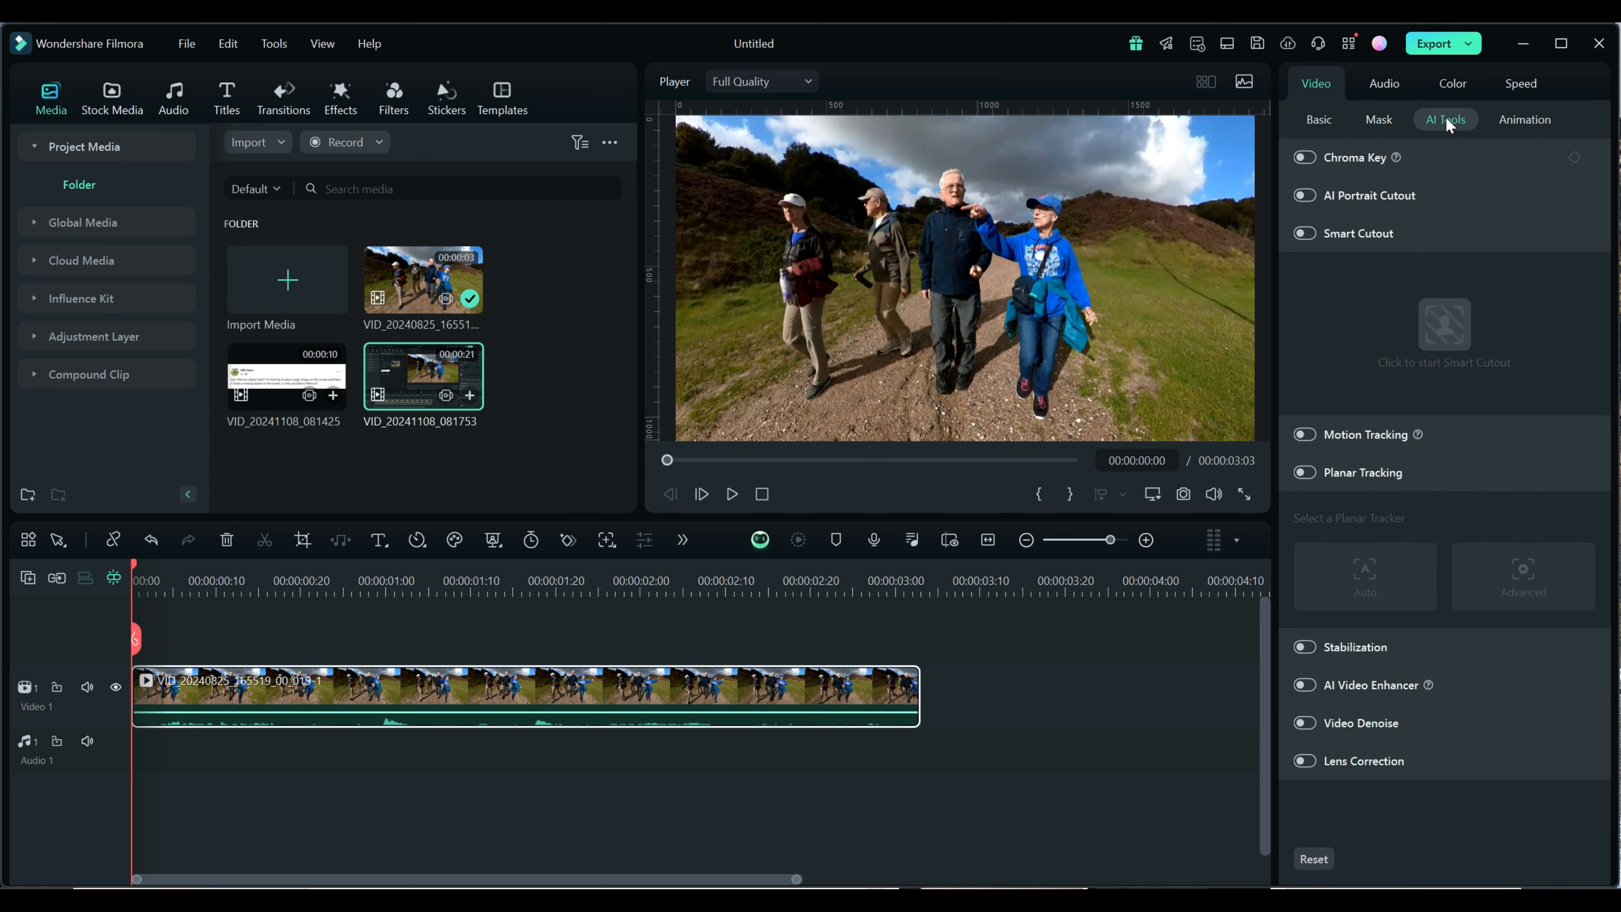
pyautogui.click(1404, 233)
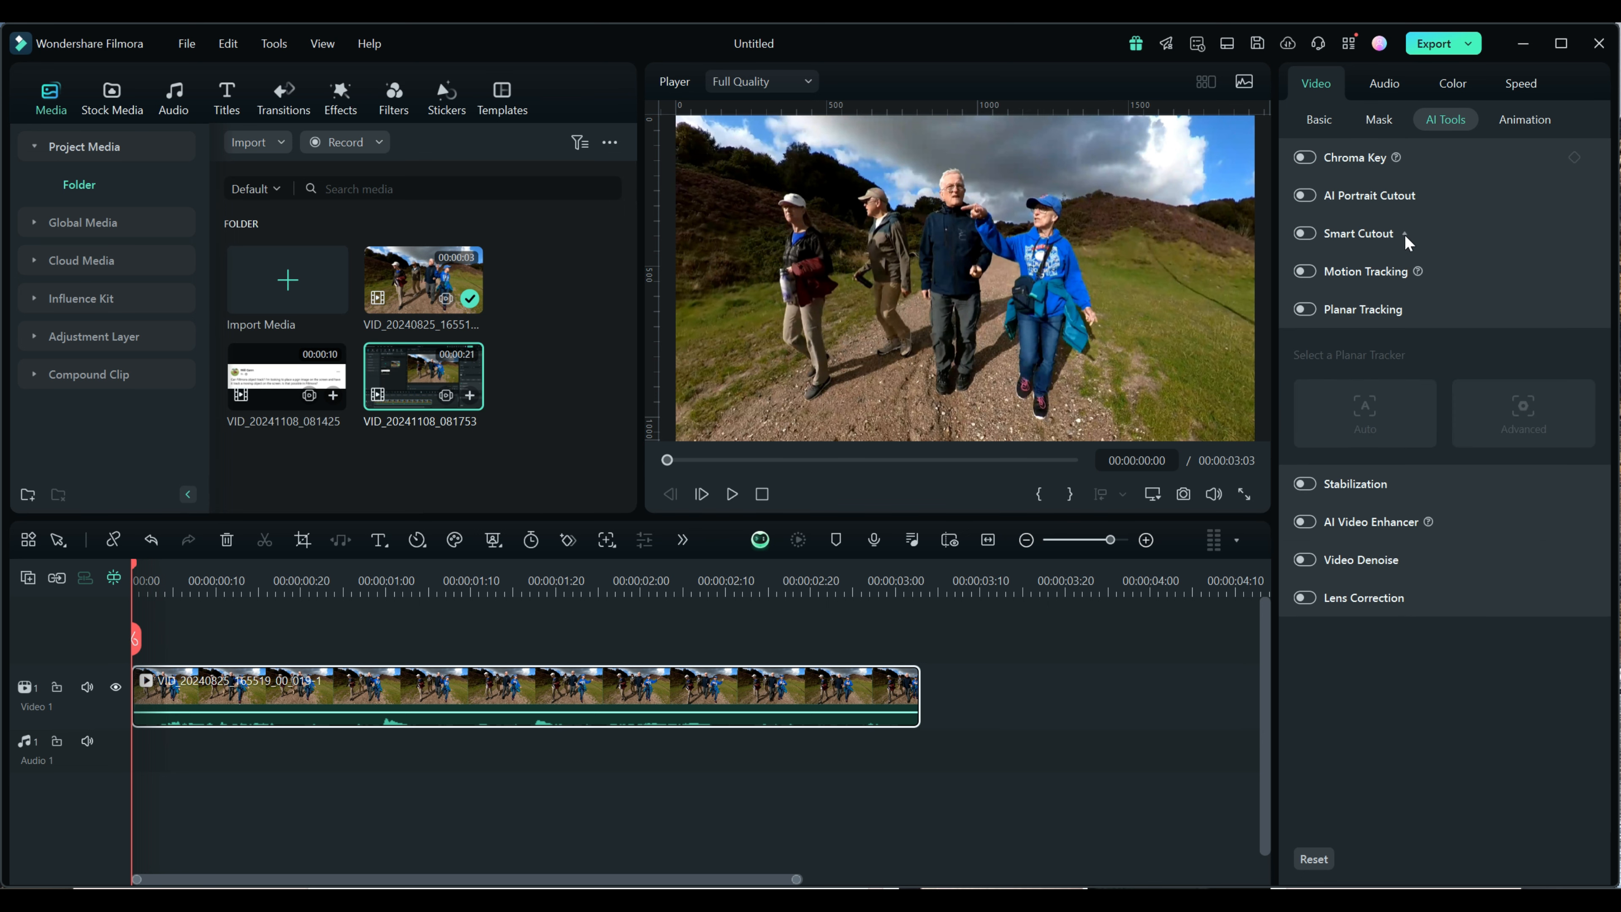
pyautogui.click(1415, 311)
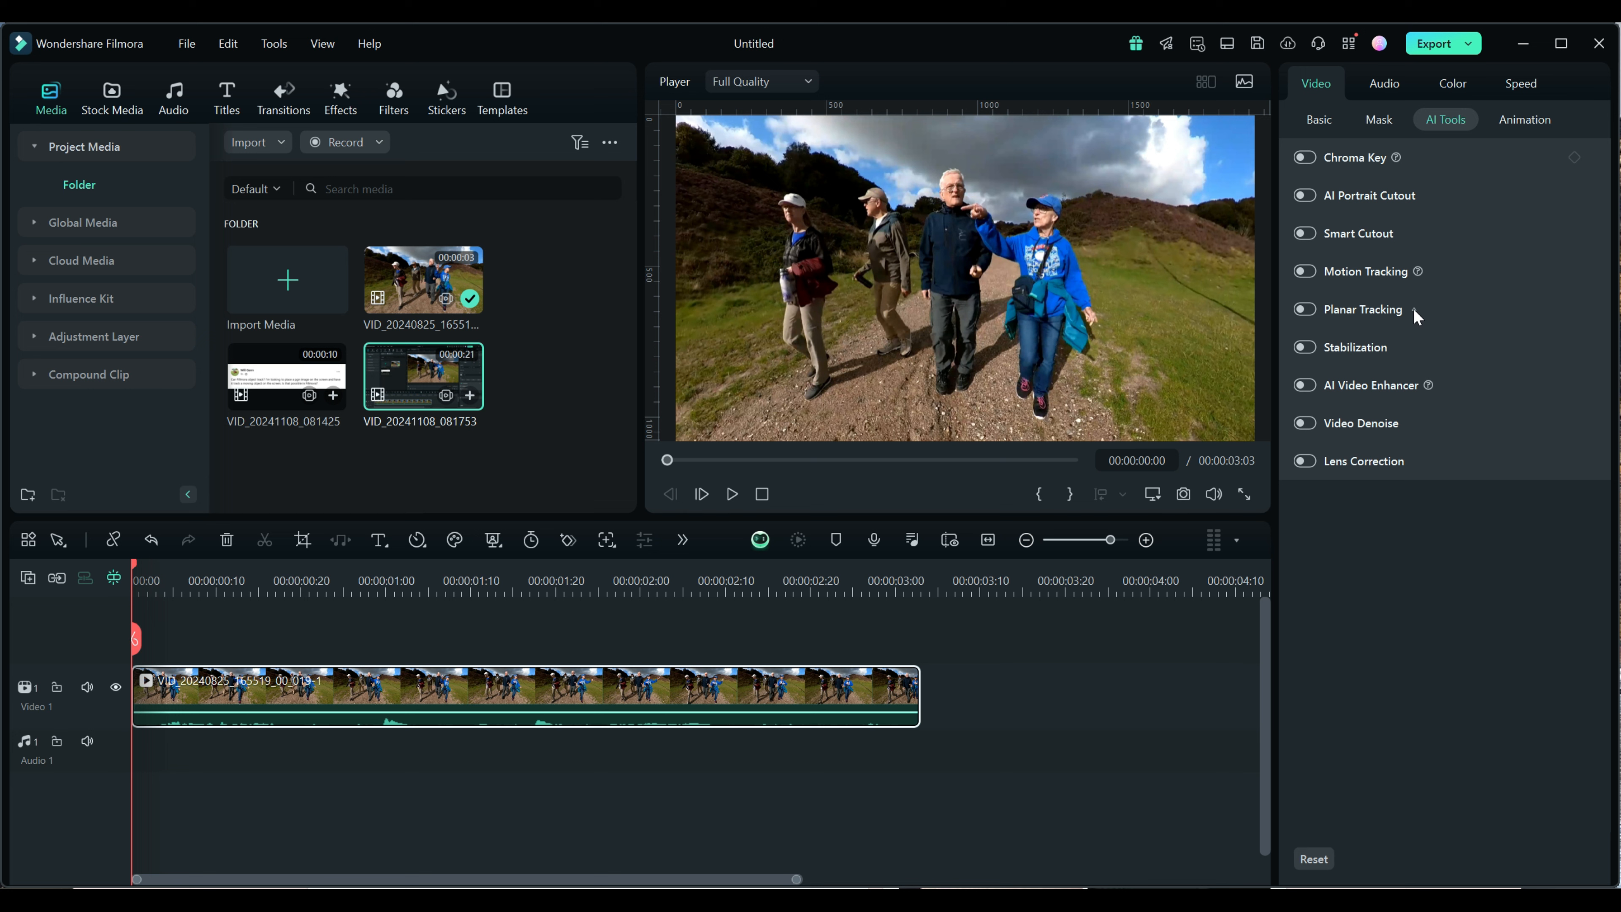
pyautogui.click(1434, 273)
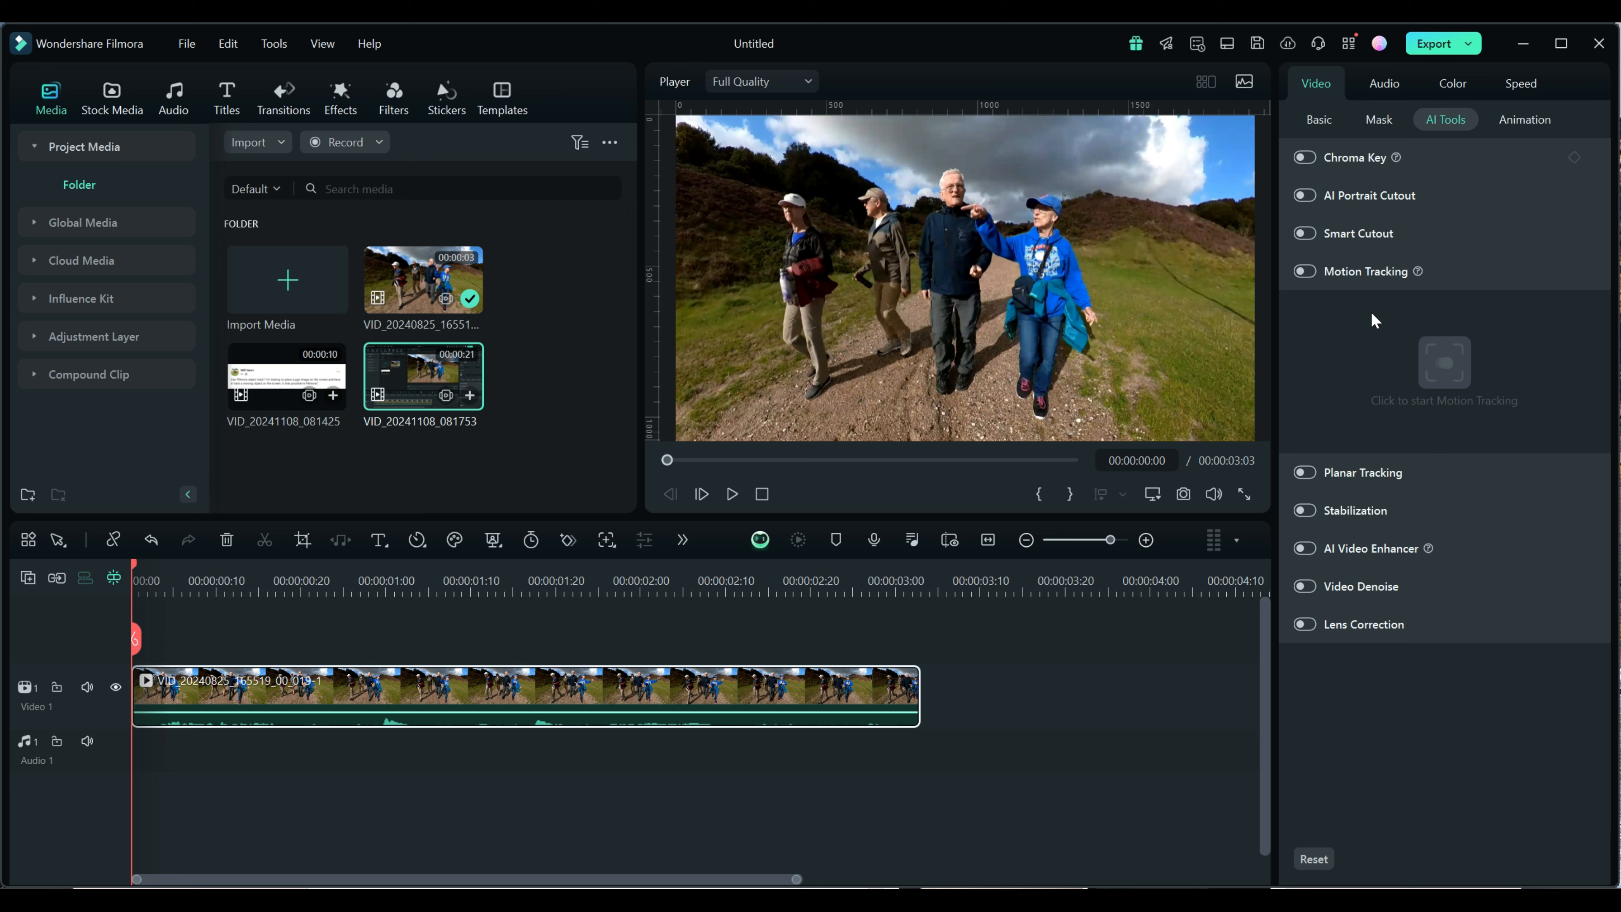
pyautogui.click(1306, 273)
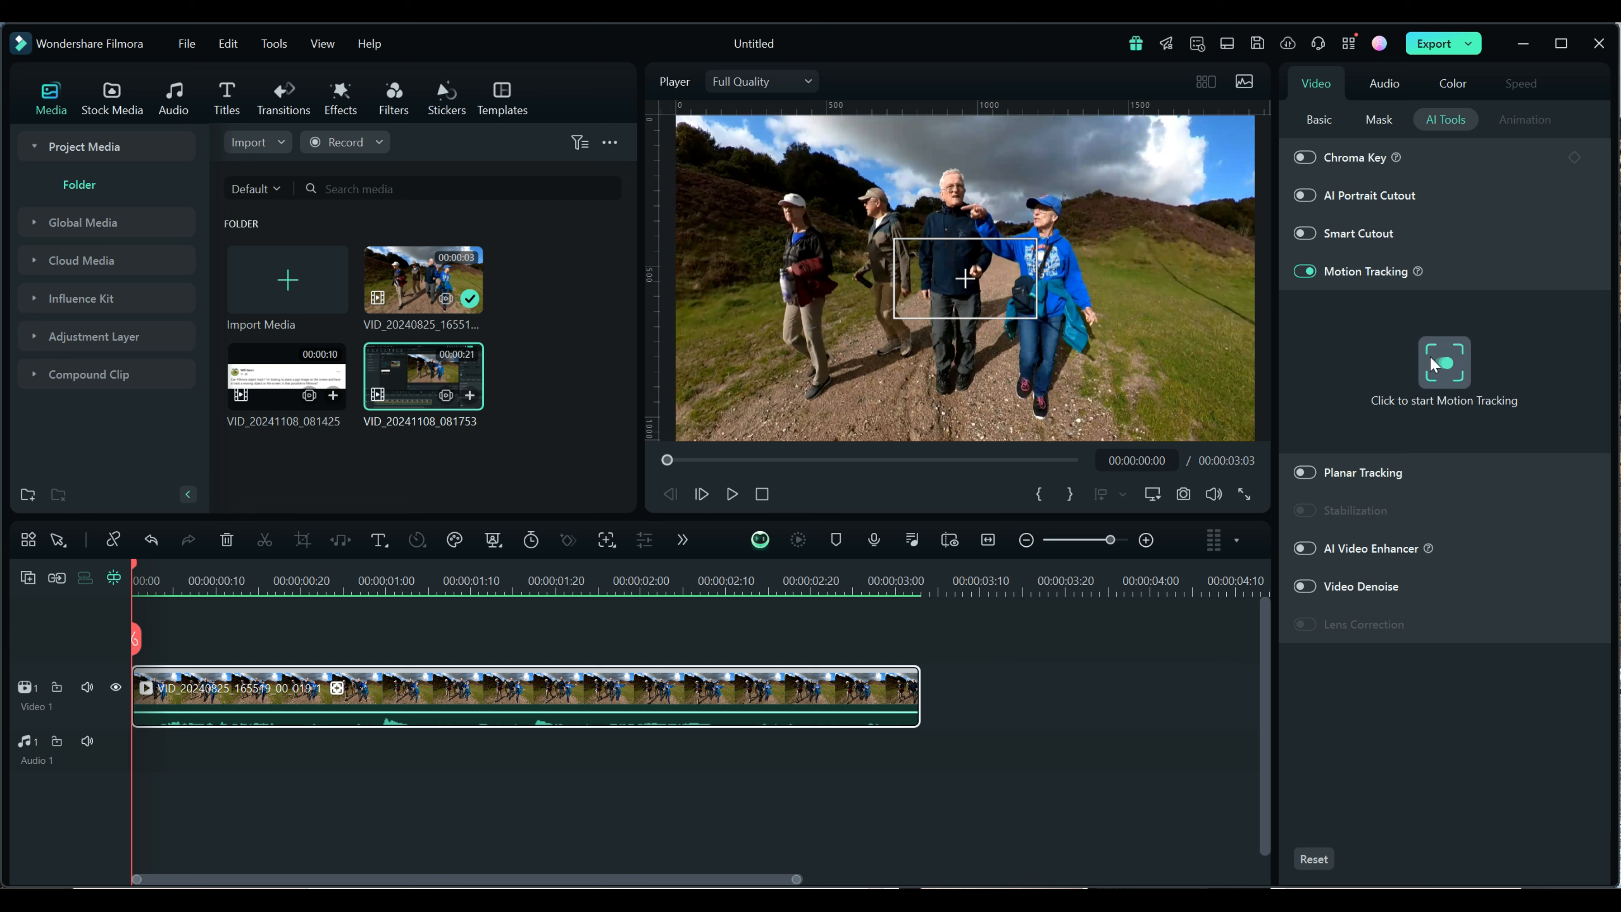
# Fit the tracking box tightly over the logo on the blue hoodie and run the motion tracking analysis
pyautogui.moveTo(965, 281); pyautogui.dragTo(1037, 255)
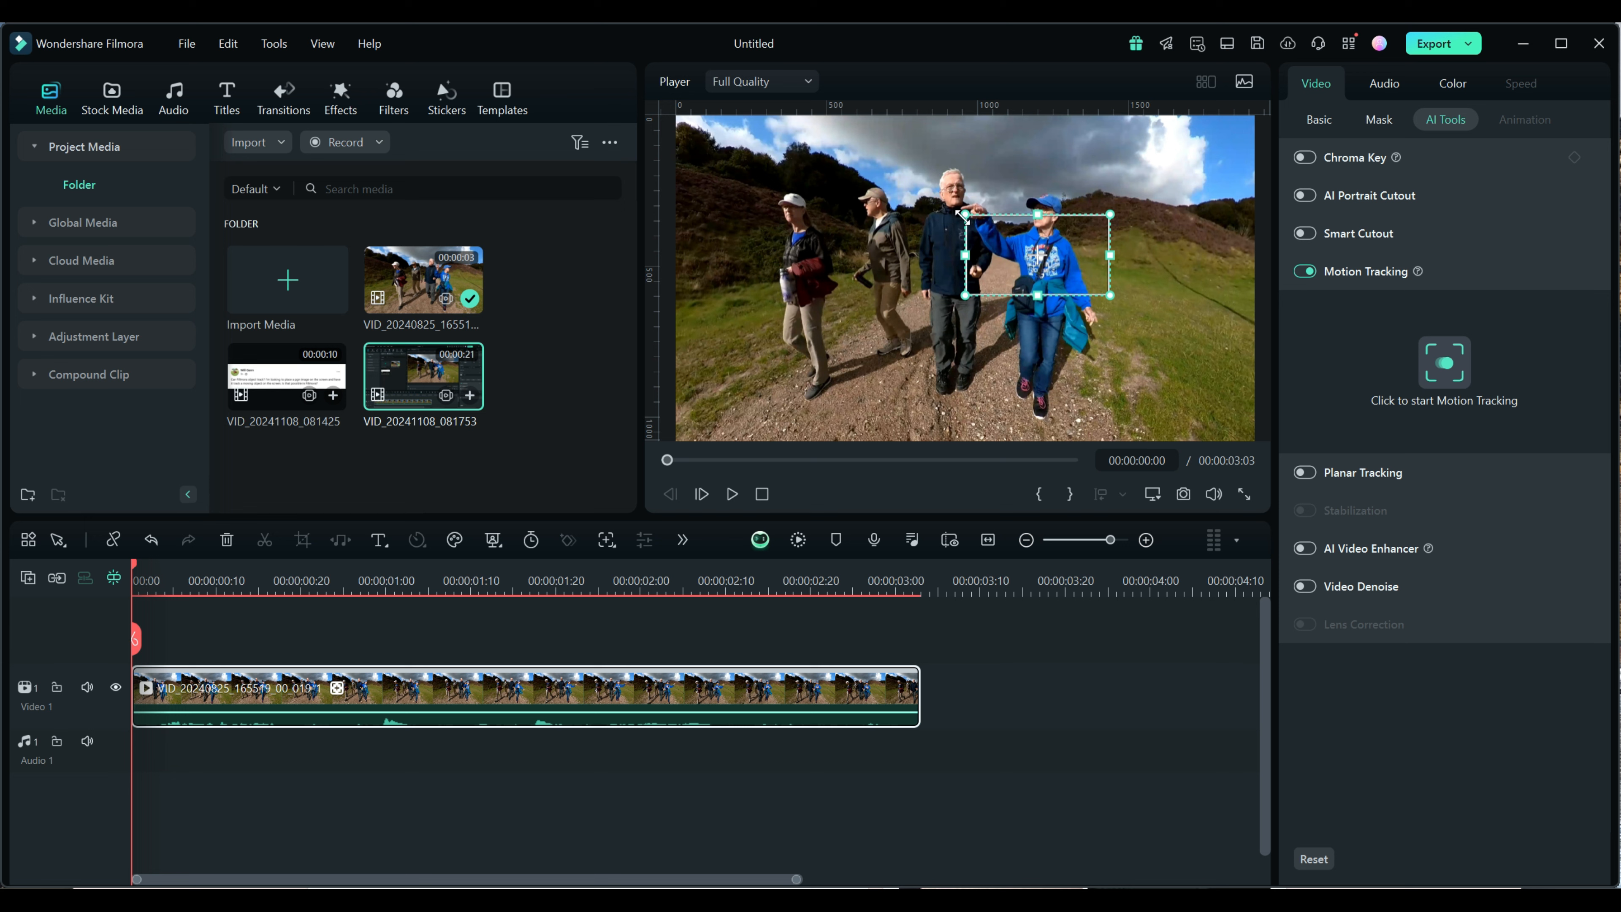
pyautogui.moveTo(965, 214); pyautogui.dragTo(1022, 246)
pyautogui.moveTo(1111, 296); pyautogui.dragTo(1043, 255)
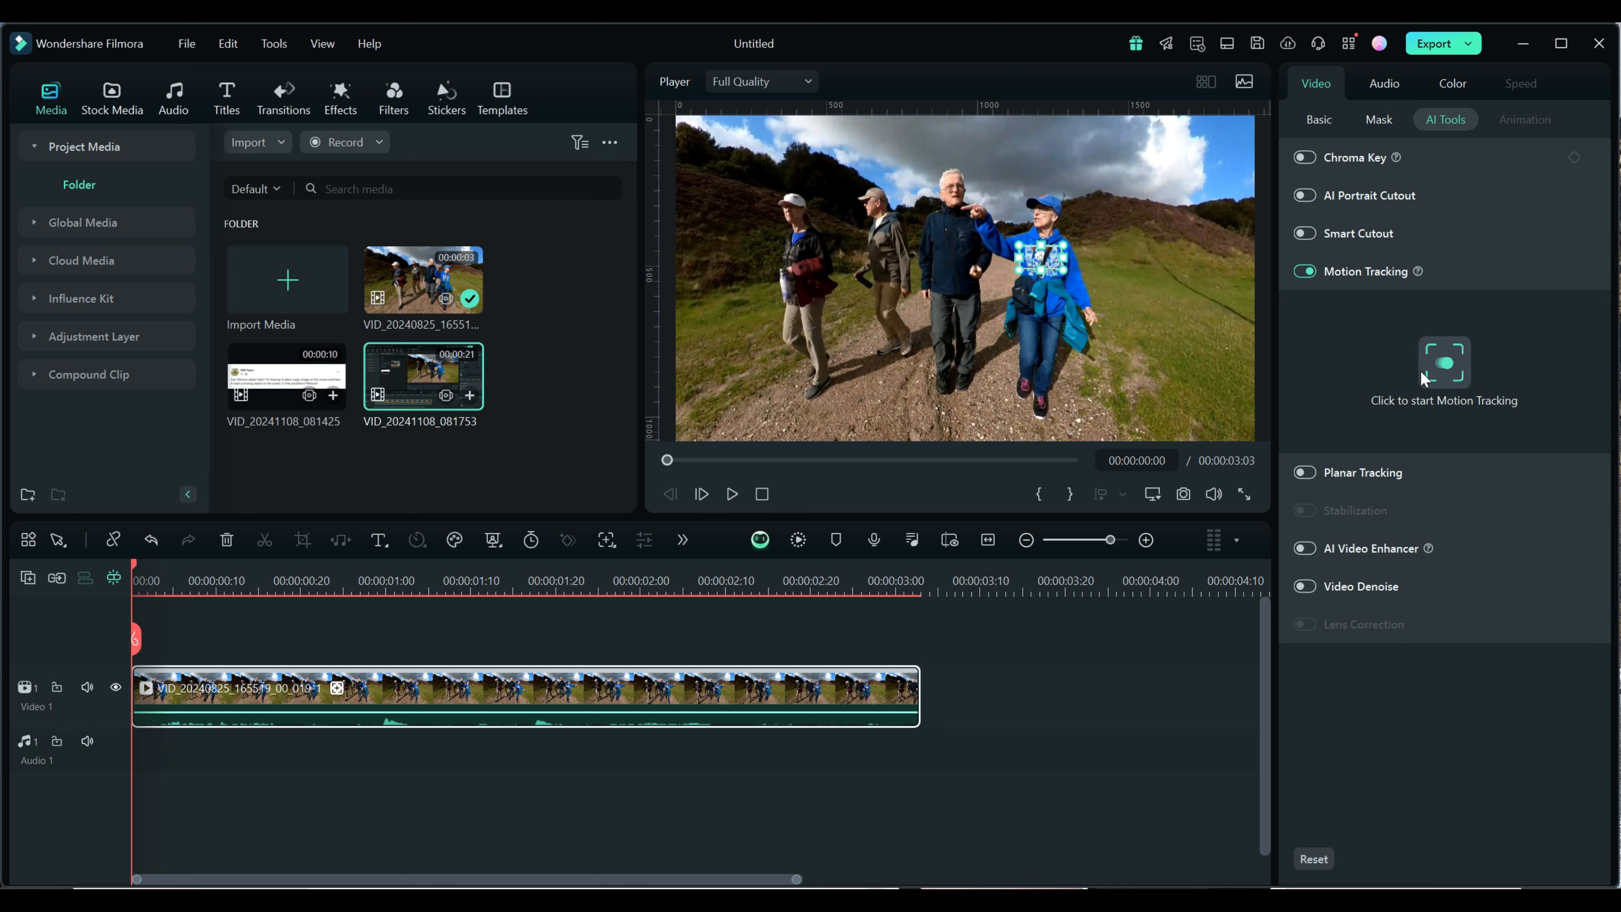
pyautogui.click(1442, 363)
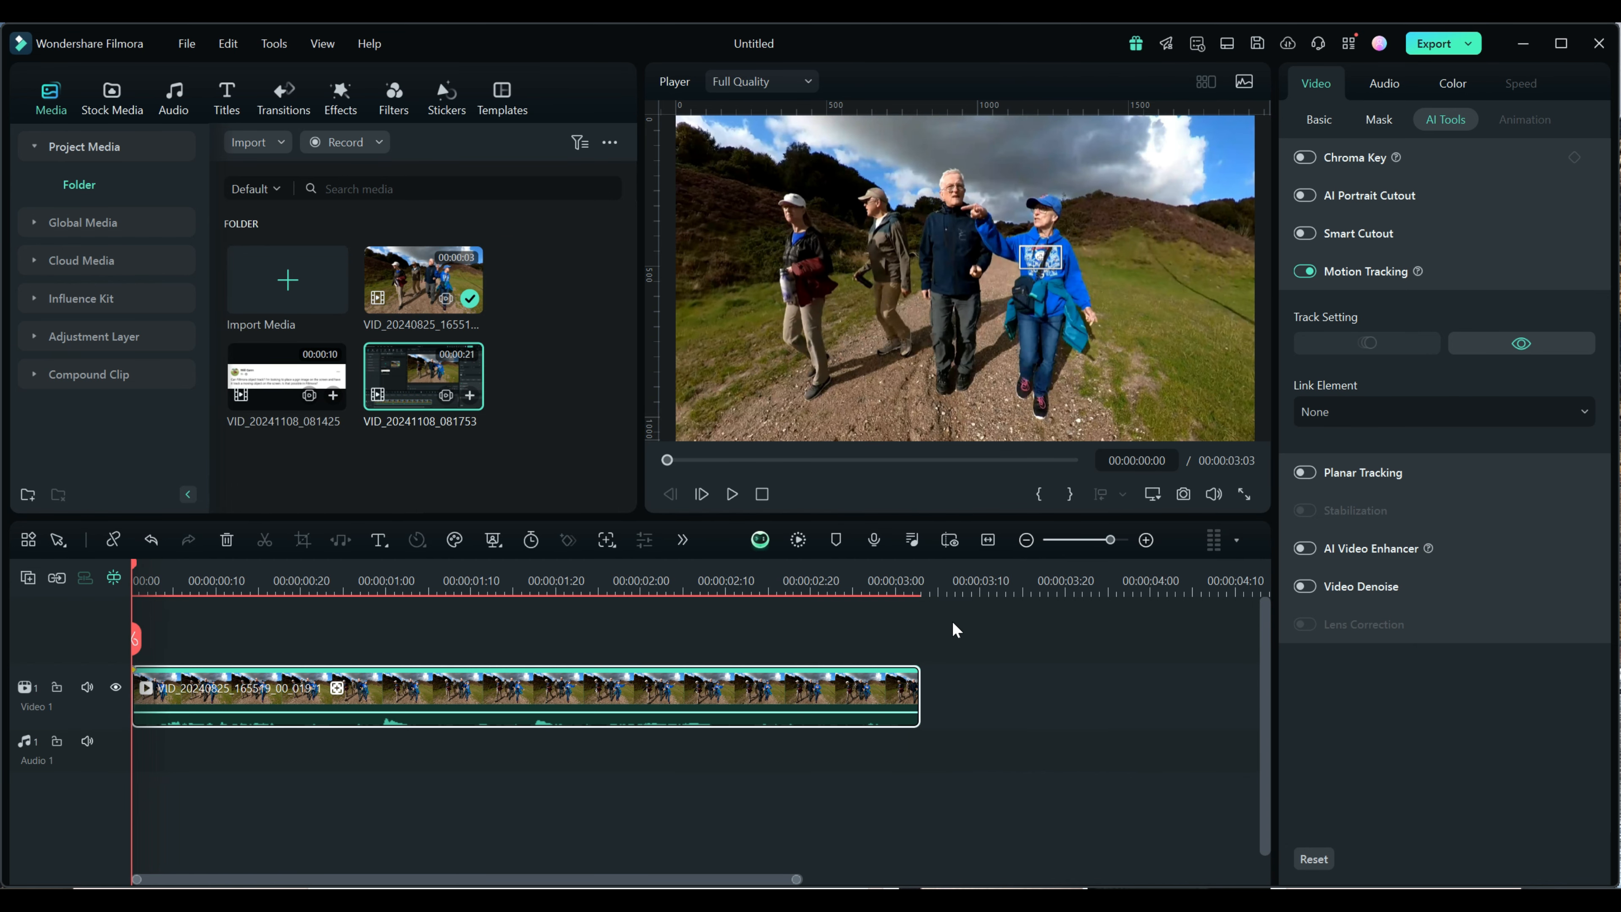
# Preview the tracked clip, return to its start, and check hiding and showing the target box
pyautogui.click(732, 494)
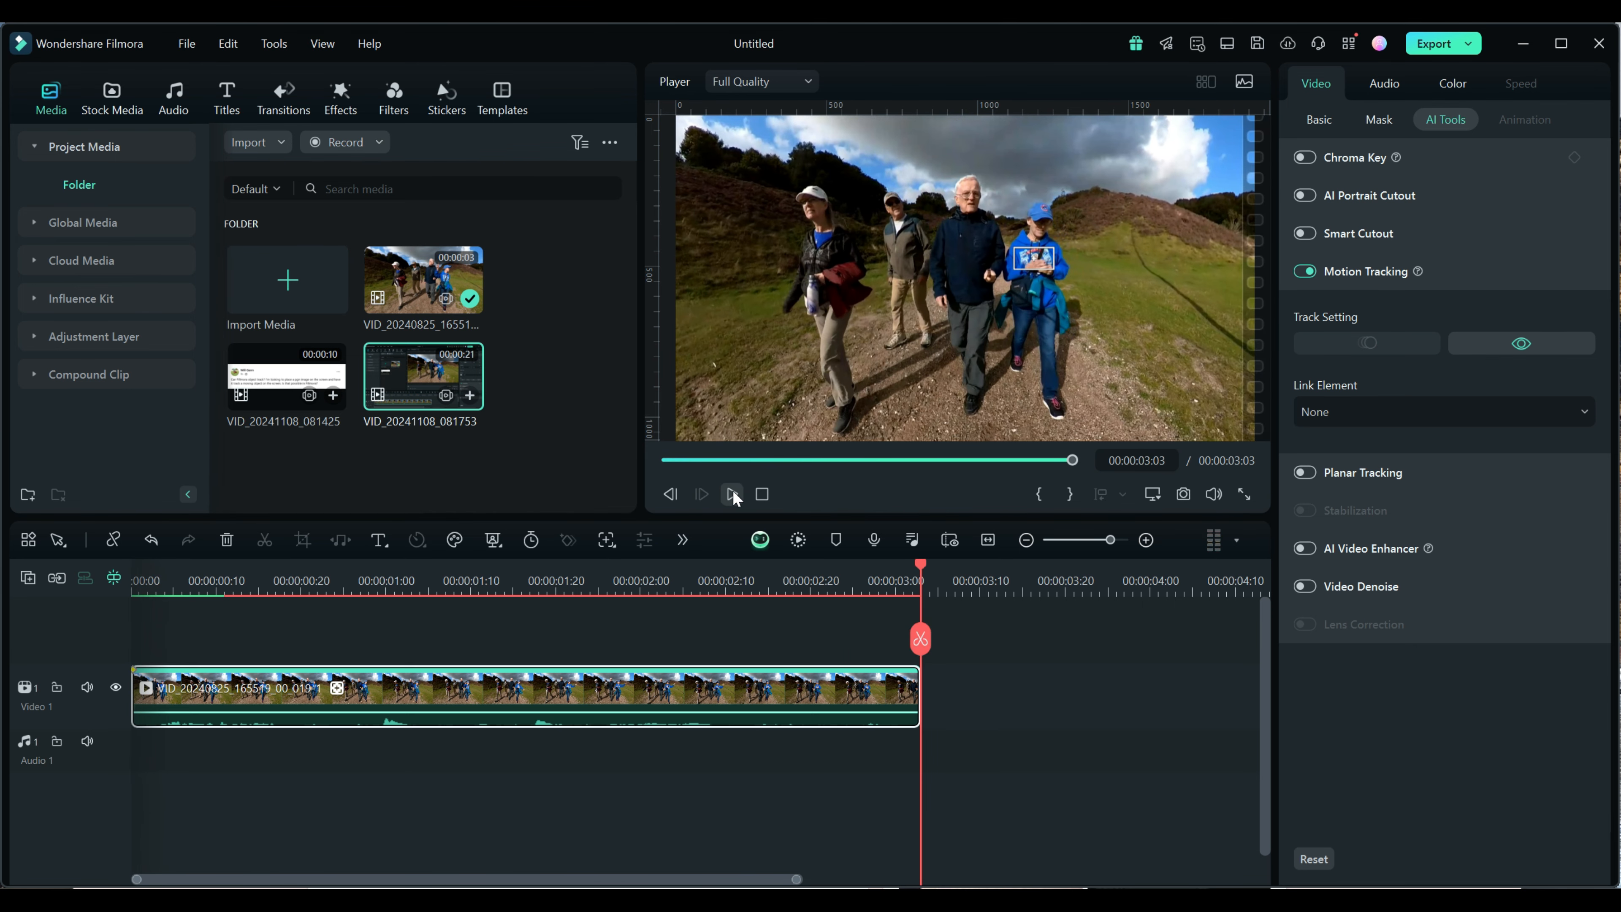
pyautogui.moveTo(921, 563); pyautogui.dragTo(133, 578)
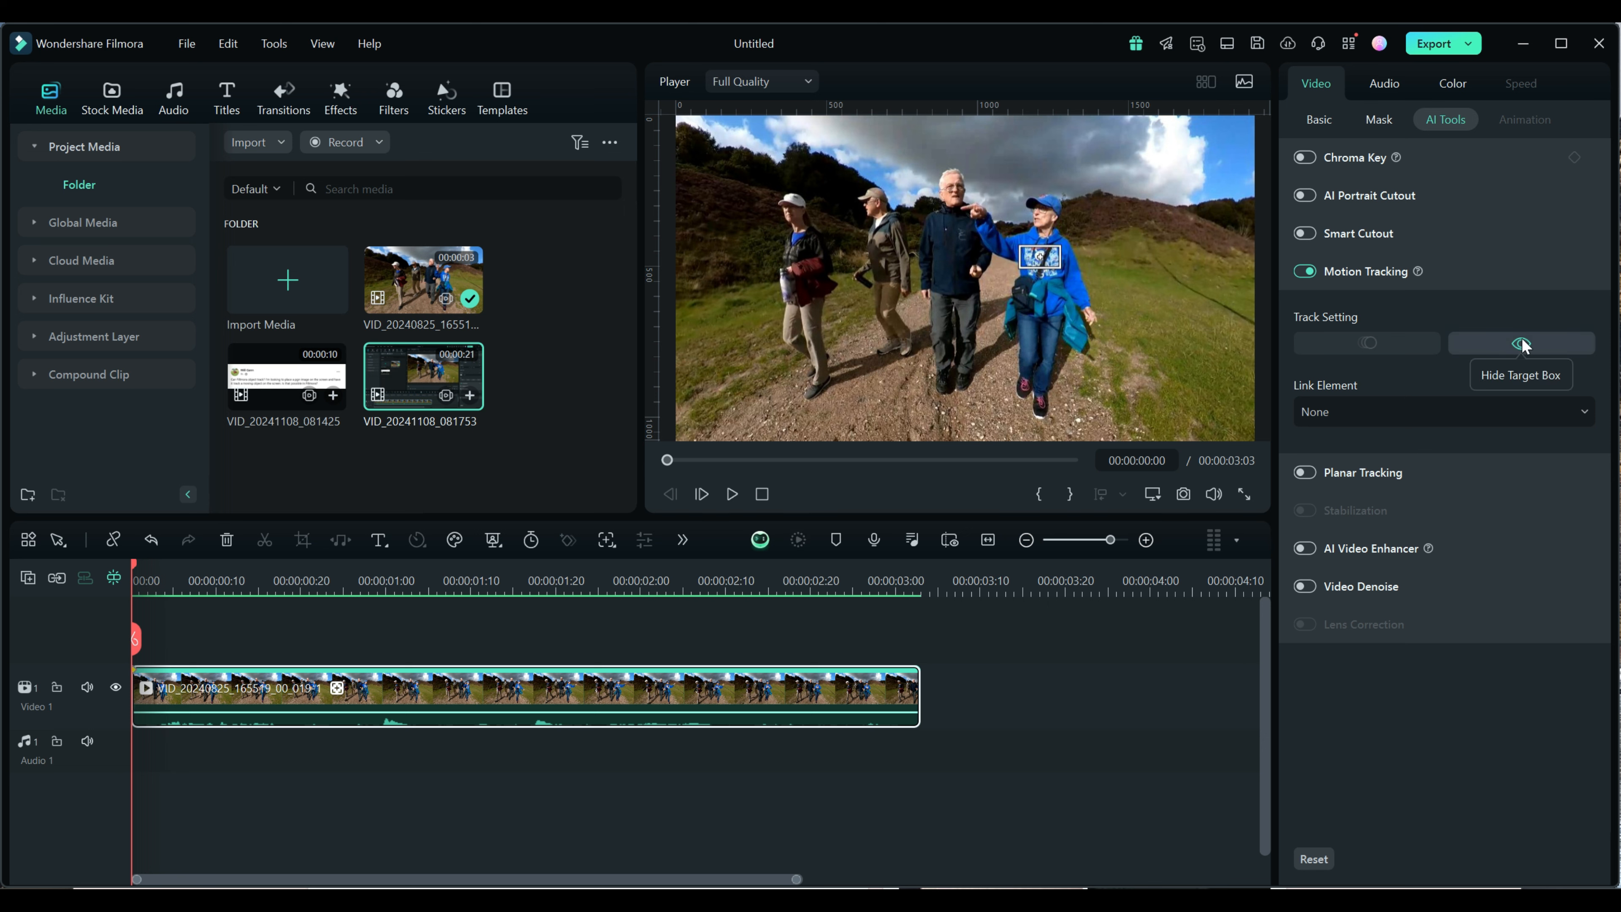
pyautogui.click(1522, 345)
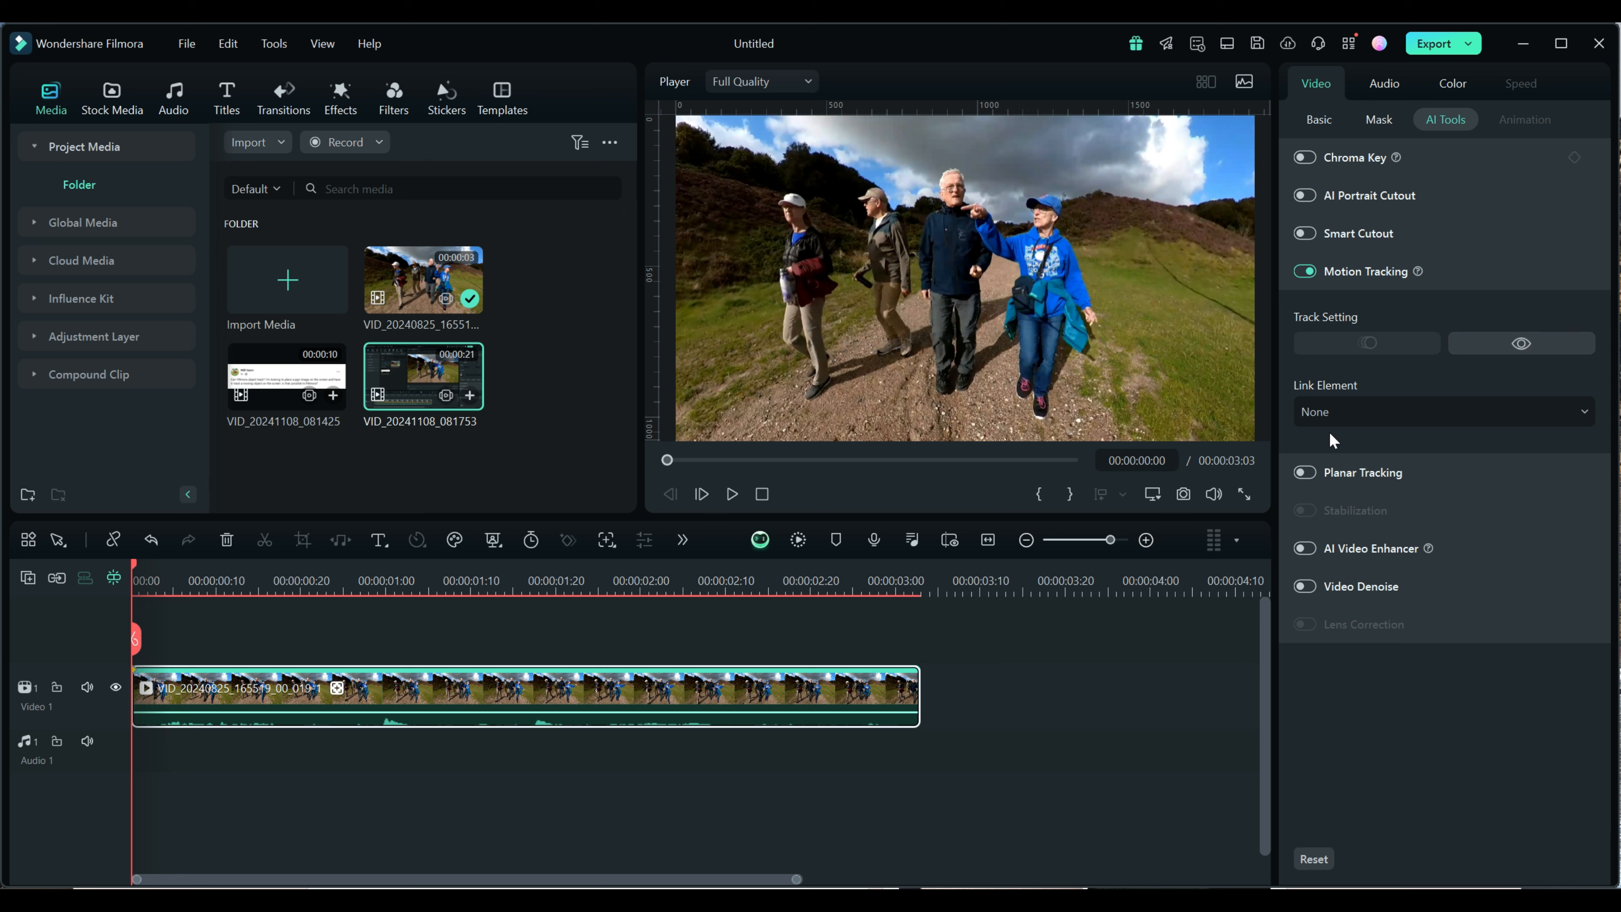
pyautogui.click(1522, 346)
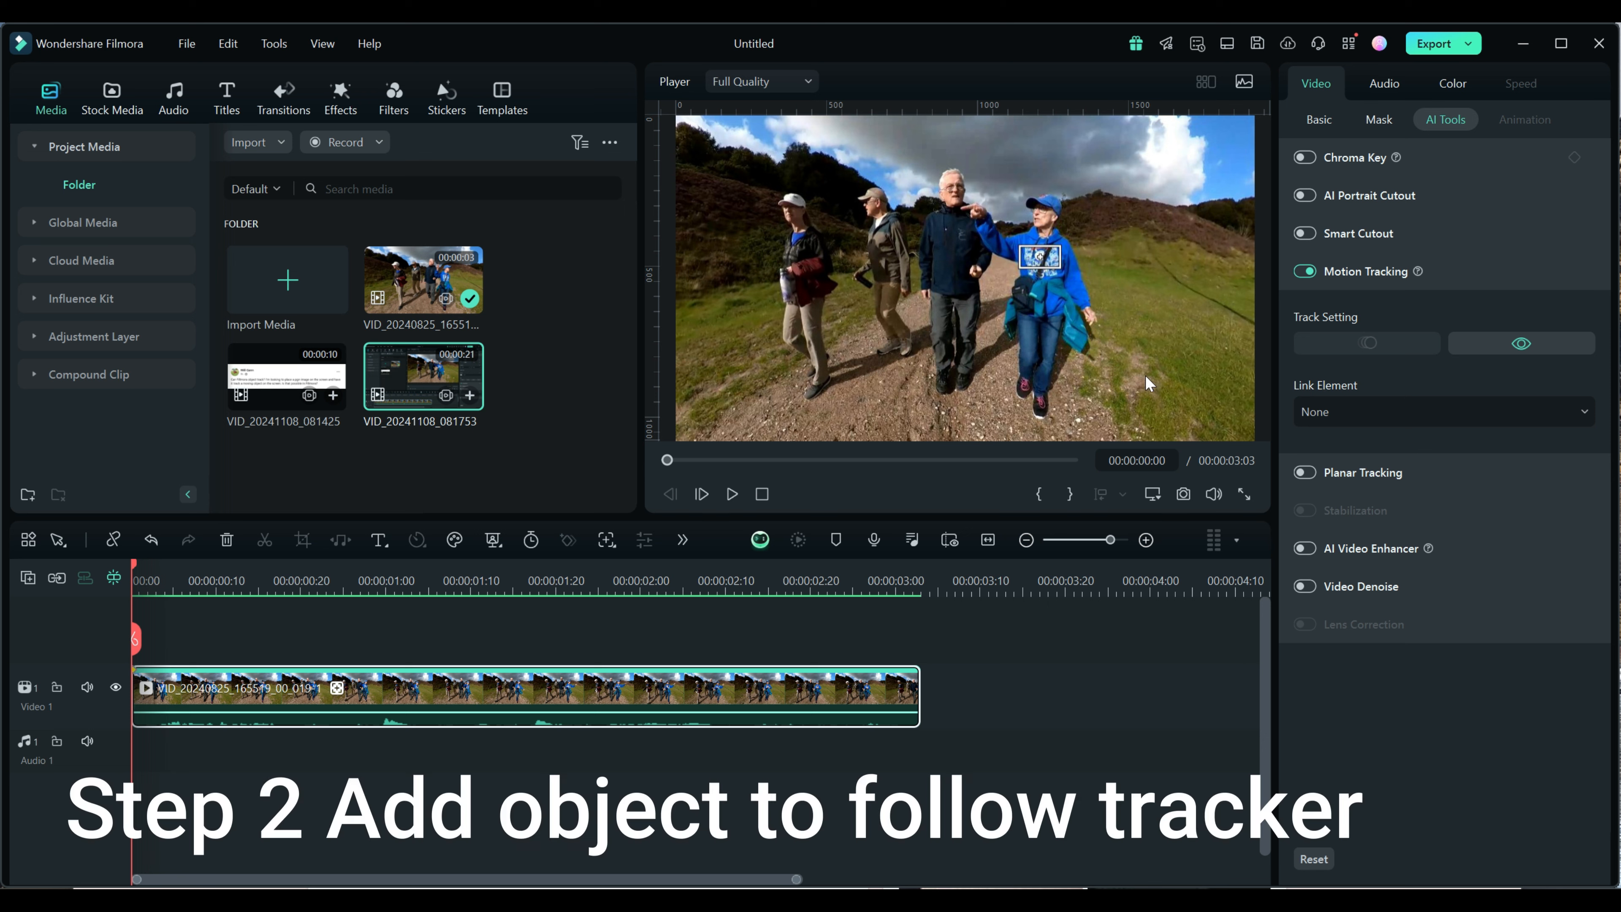
# Search the titles for "call out" and place Callout 6 on a track above the clip at the timeline's start
pyautogui.click(232, 98)
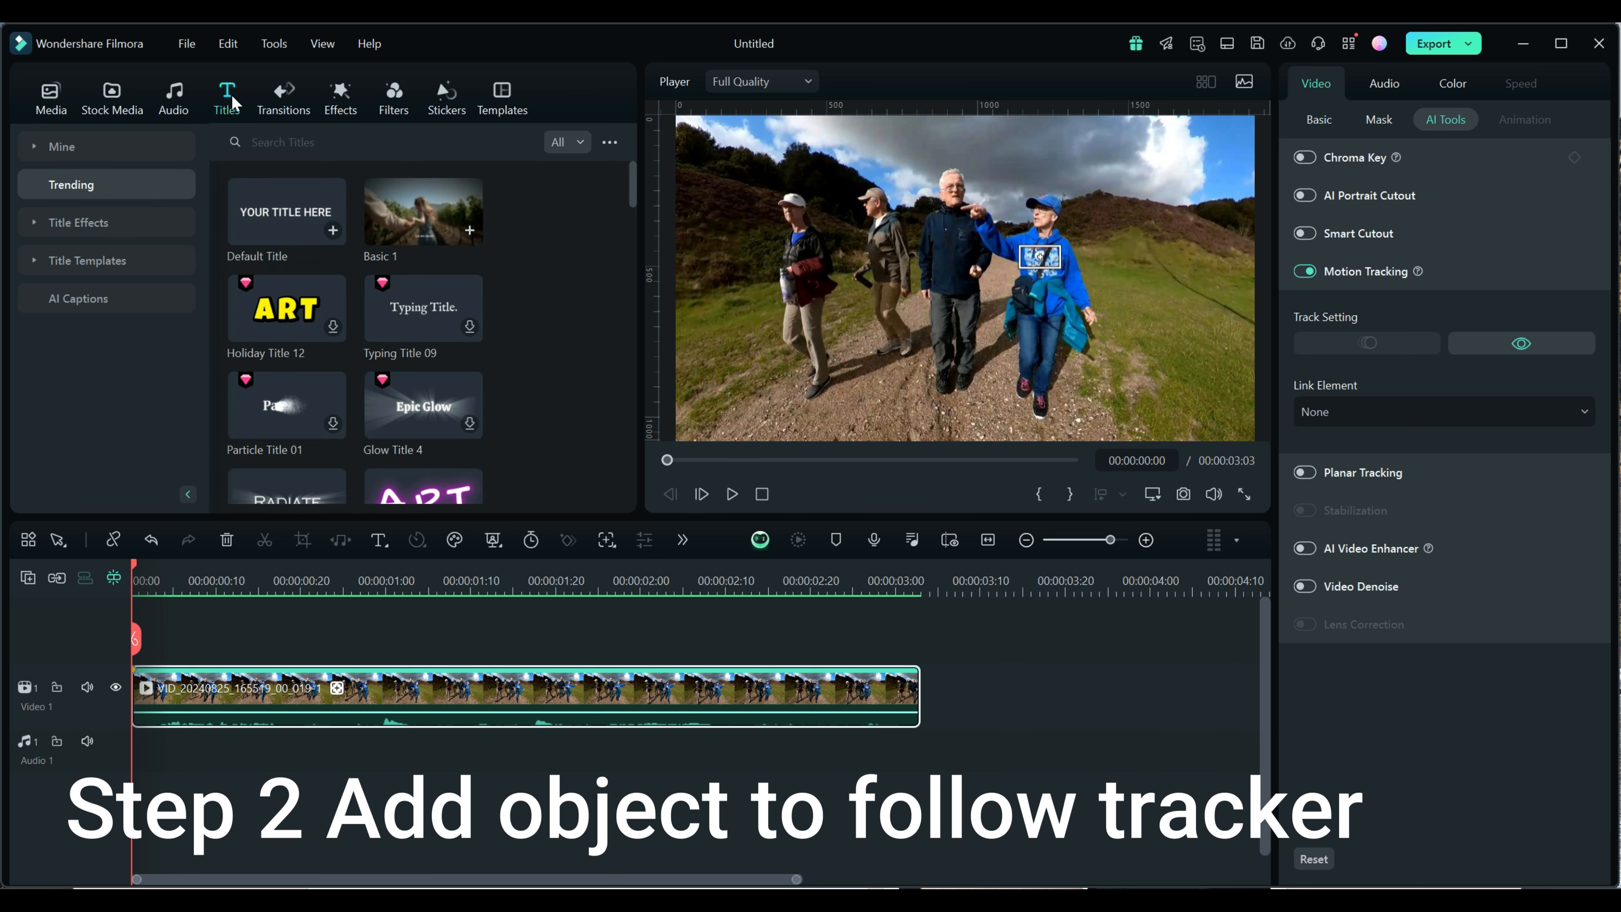
pyautogui.click(383, 141)
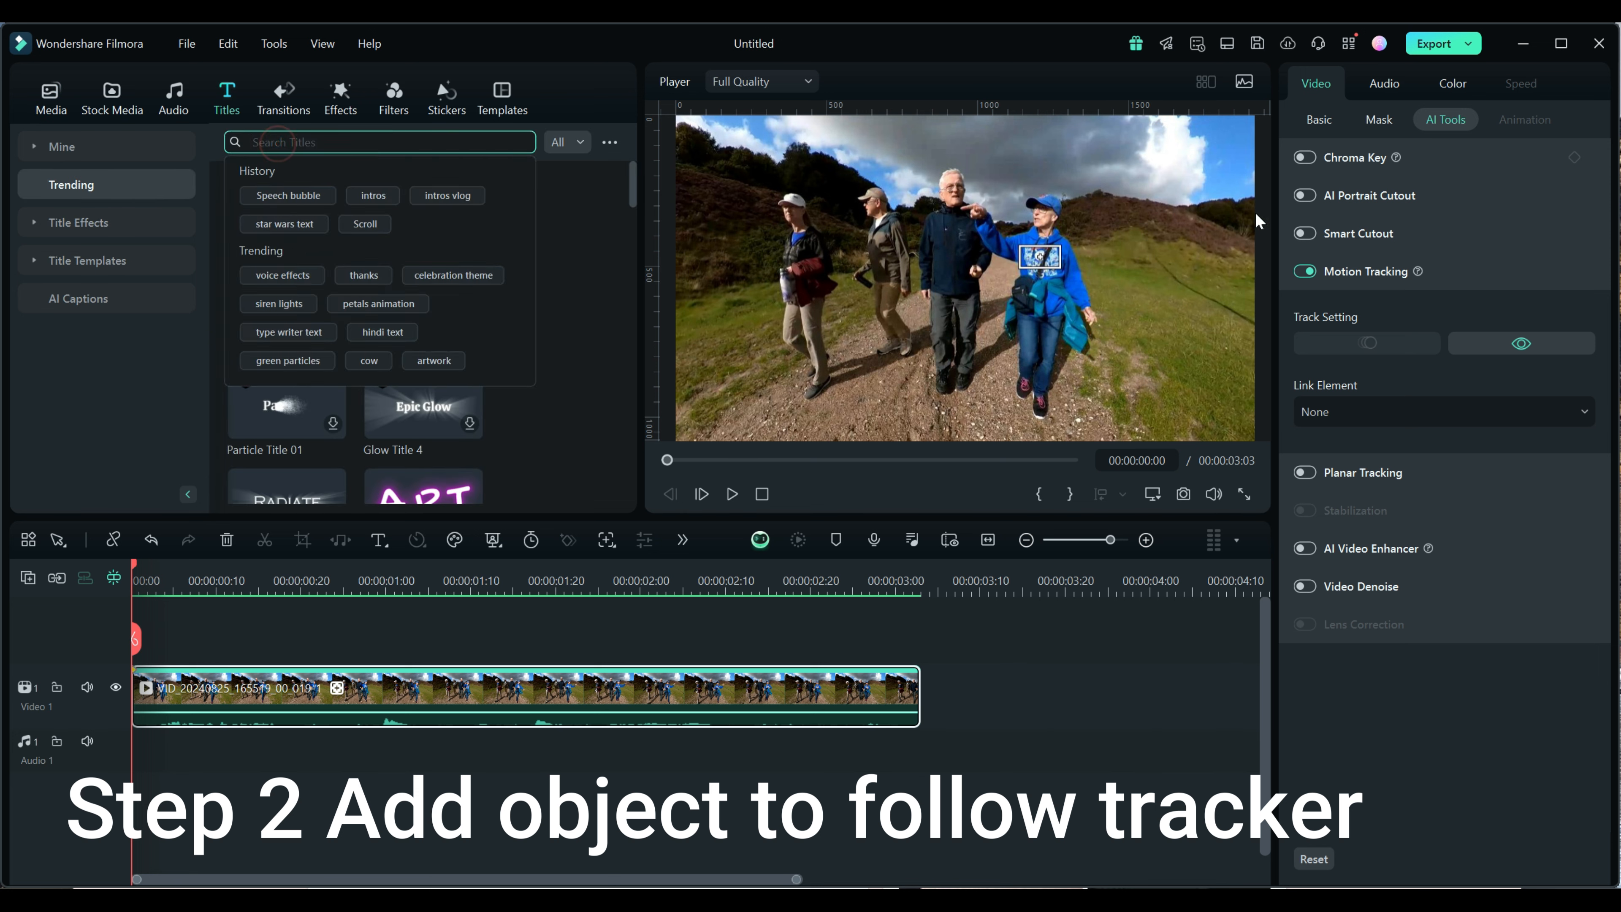
pyautogui.write('call out')
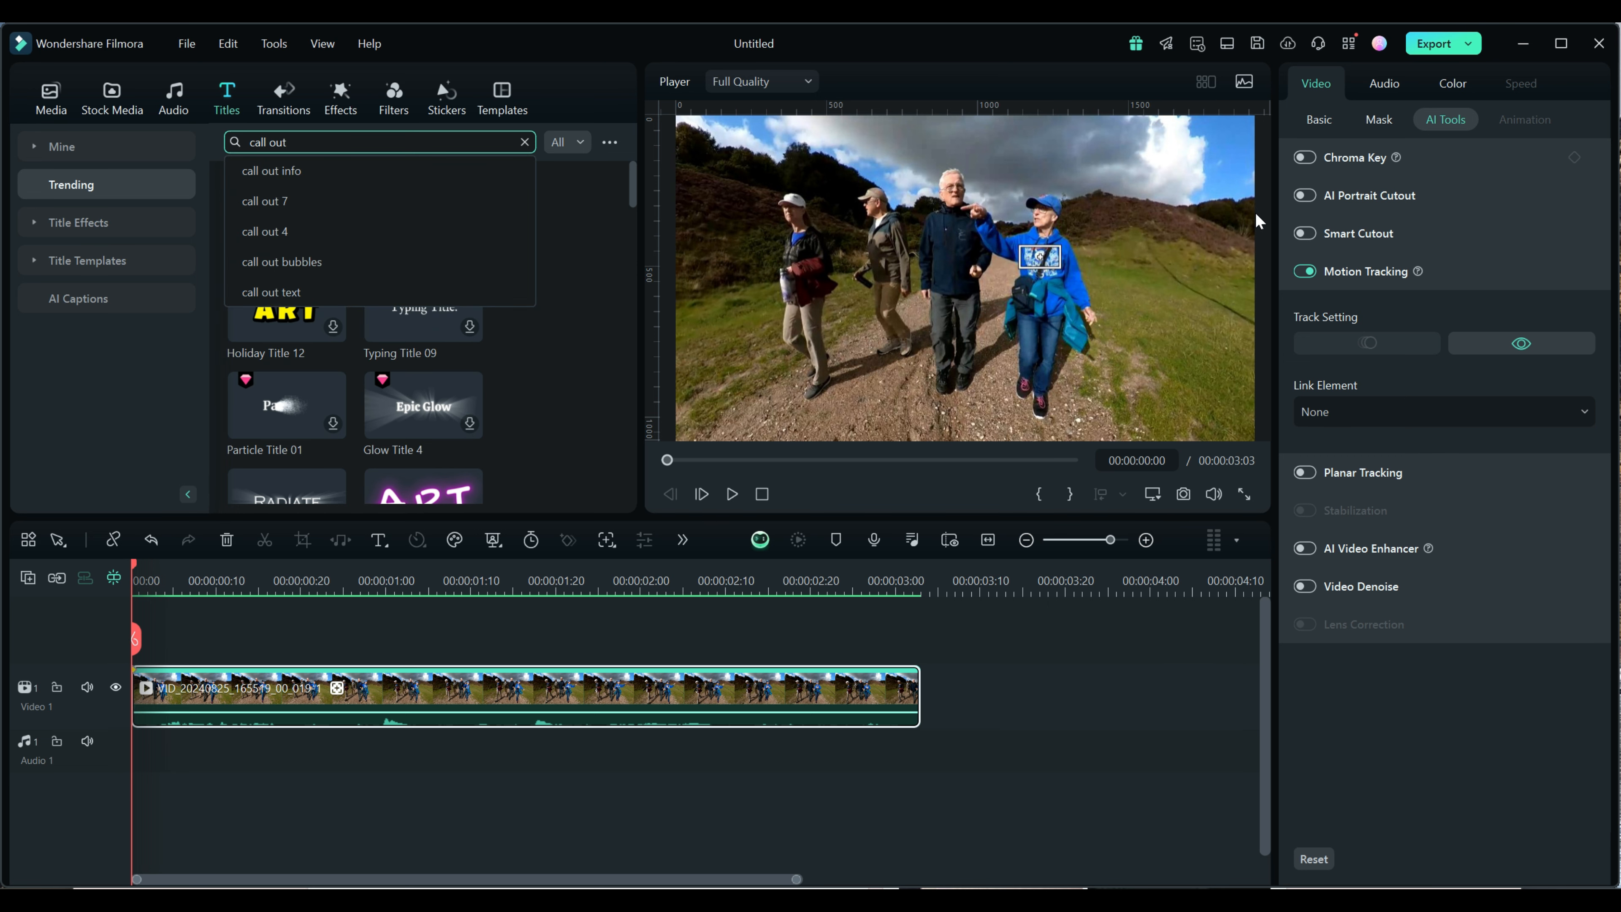
pyautogui.press('Return')
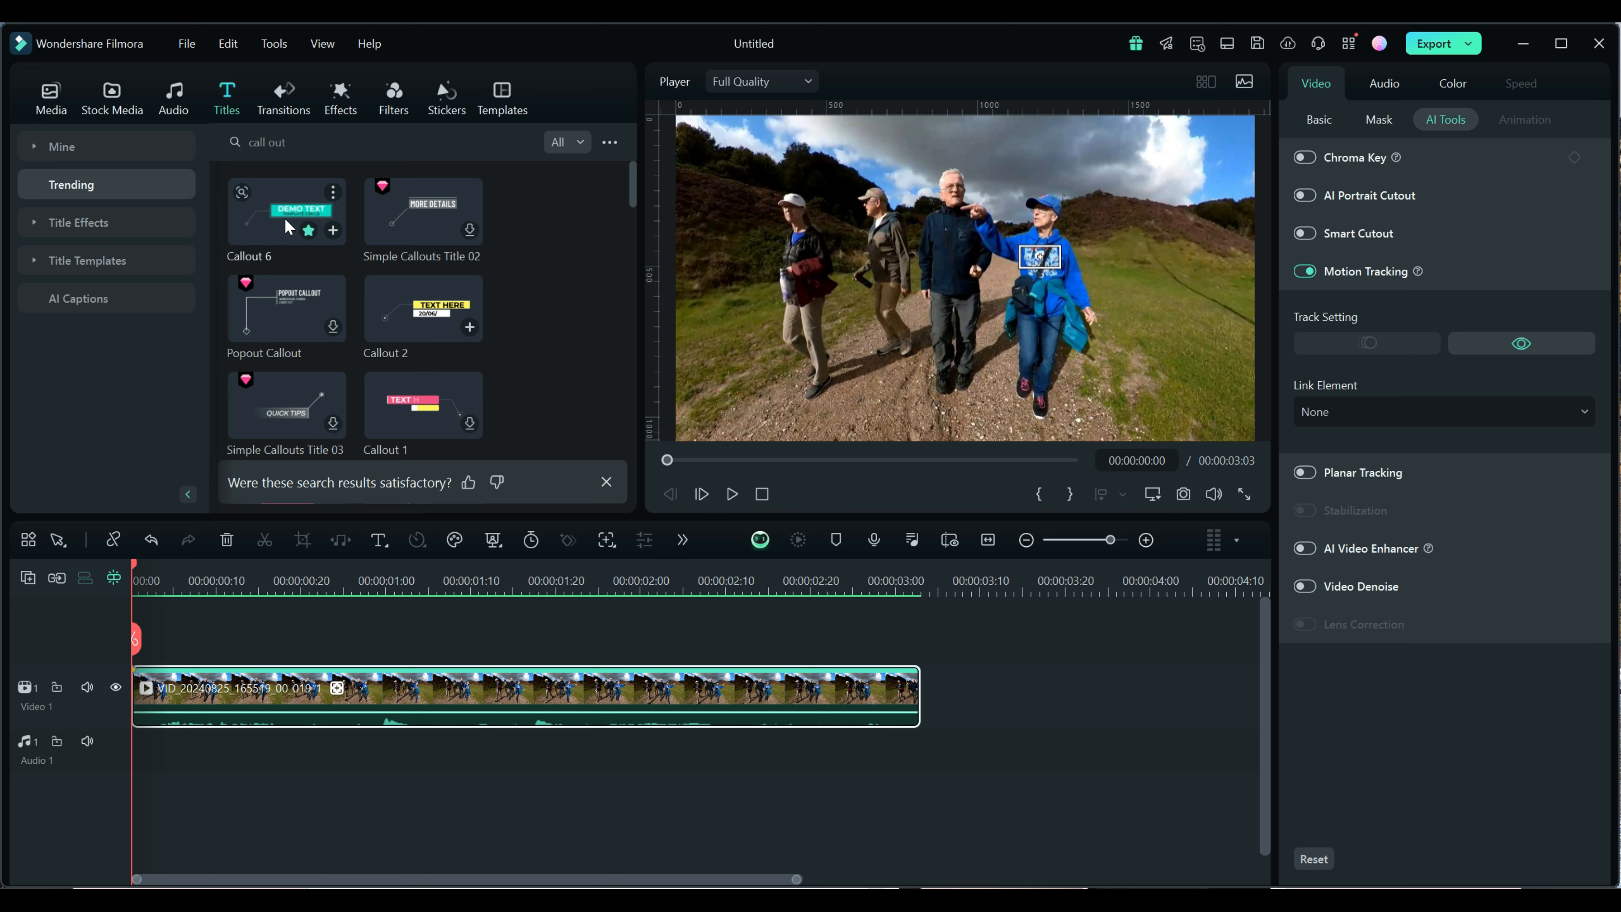
pyautogui.moveTo(263, 212); pyautogui.dragTo(136, 651)
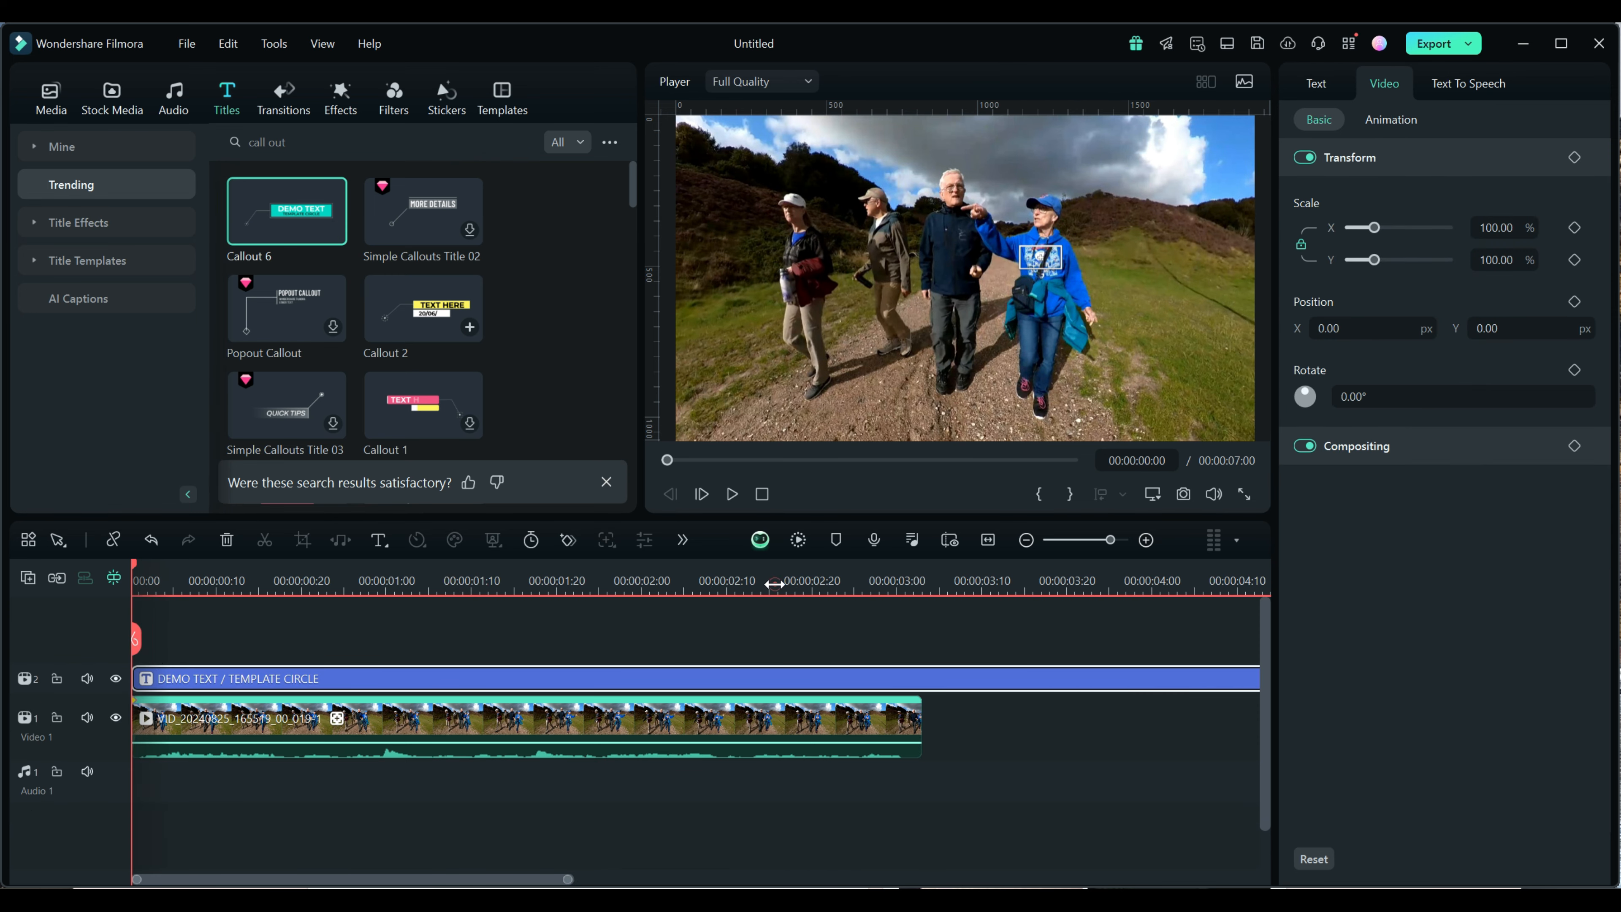
# Delete the callout title from the track above the clip
pyautogui.click(775, 585)
pyautogui.moveTo(878, 583); pyautogui.dragTo(603, 569)
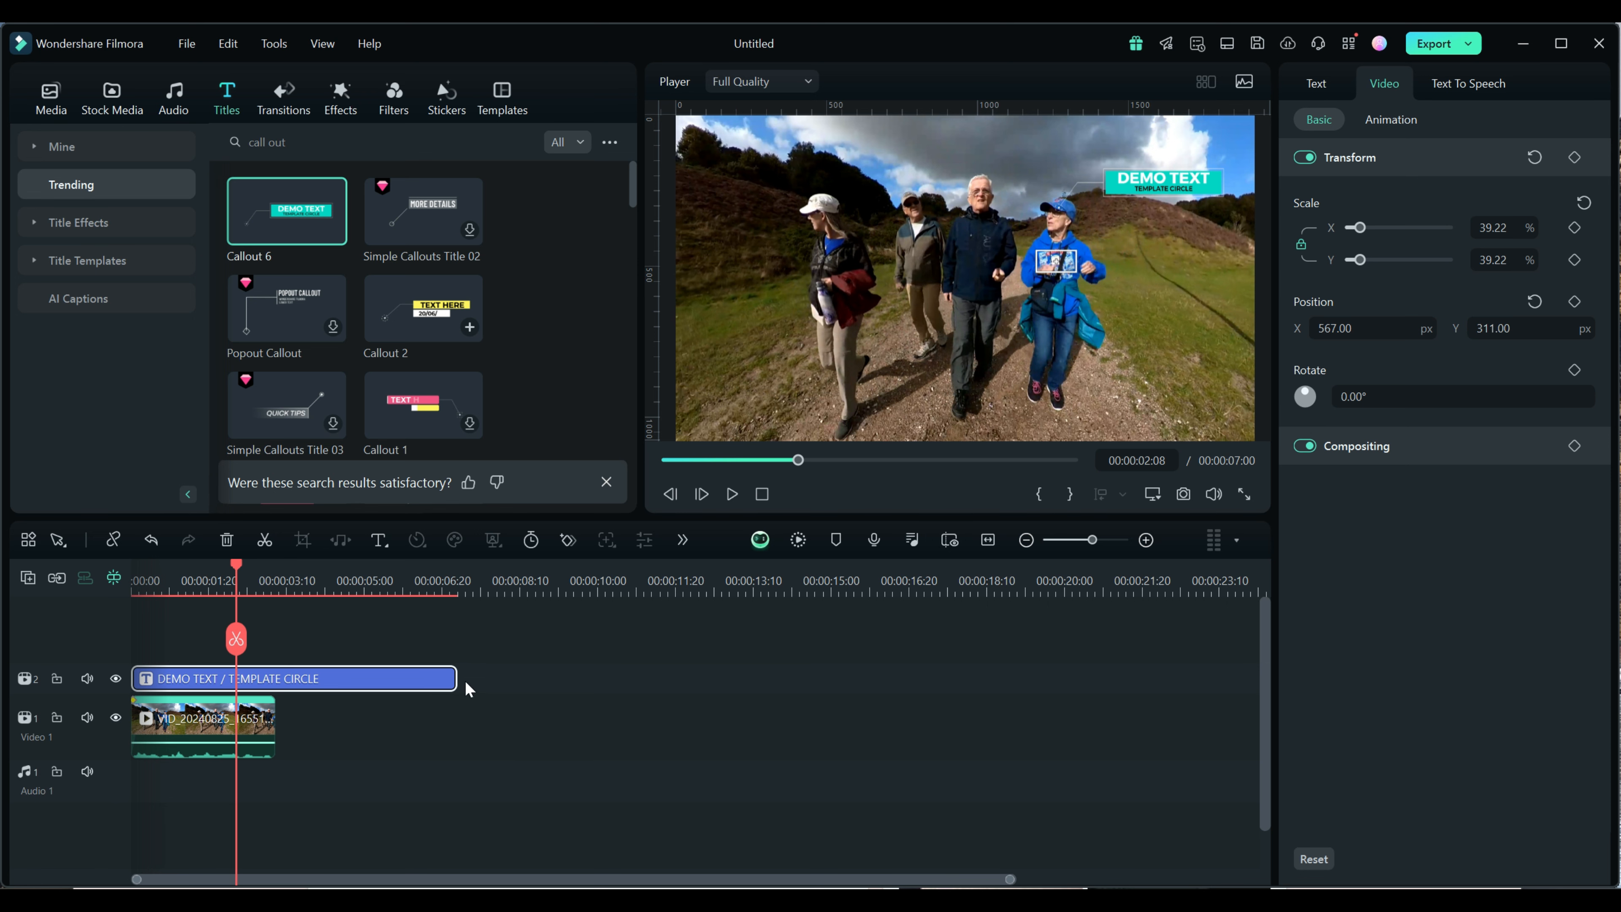
pyautogui.press('Delete')
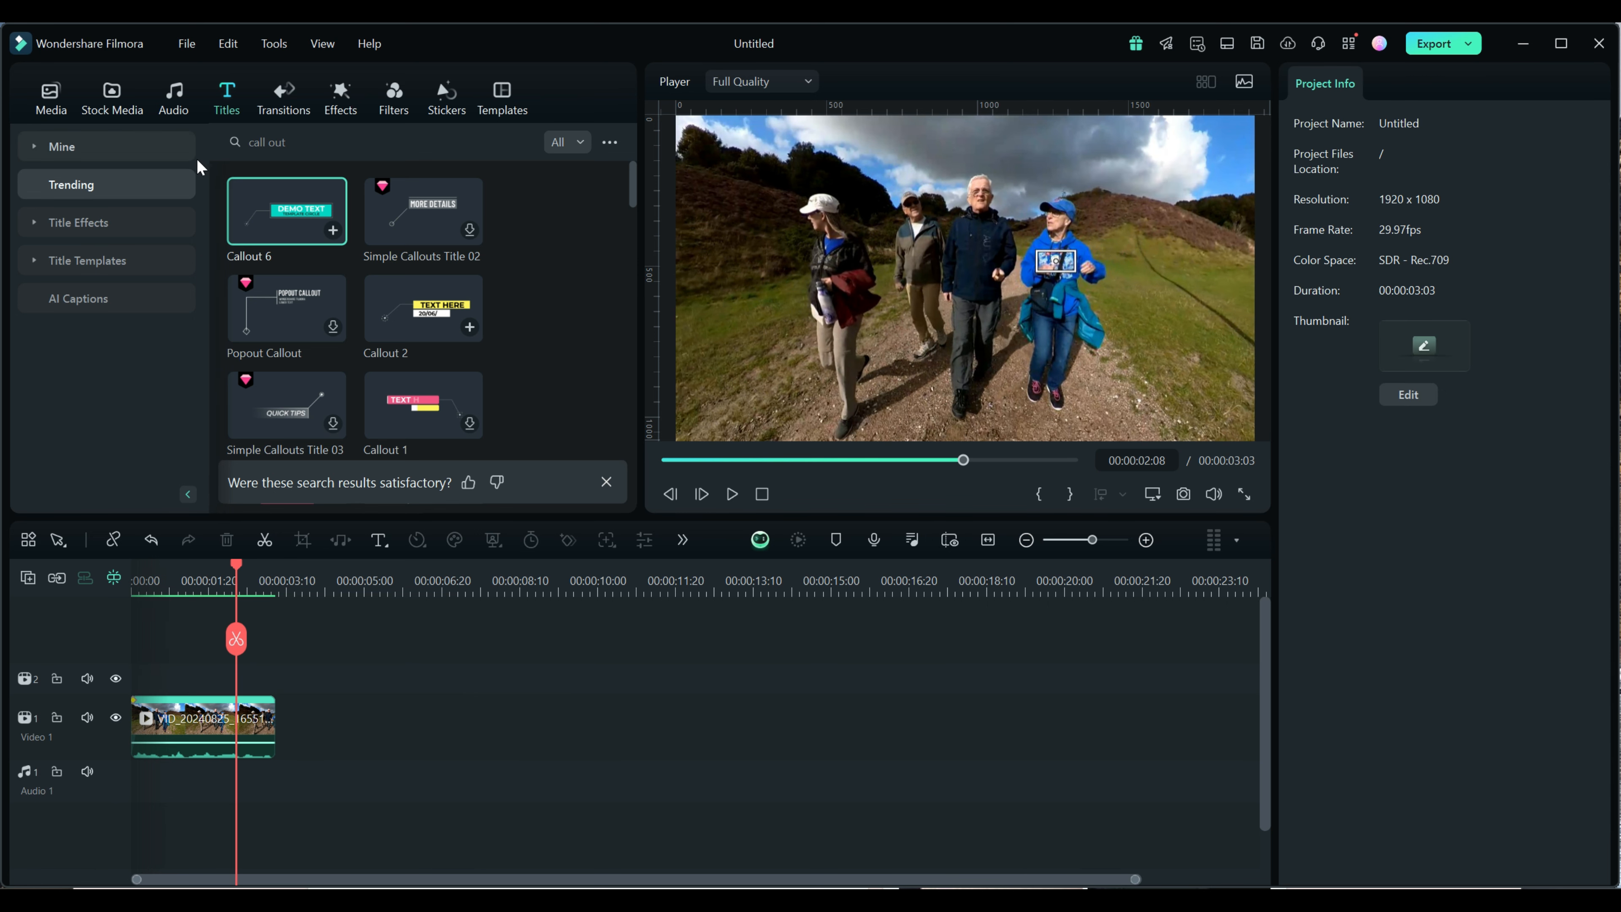
# Add the custom title Thought Bubble 2 to the track above the clip at the timeline's start
pyautogui.click(34, 147)
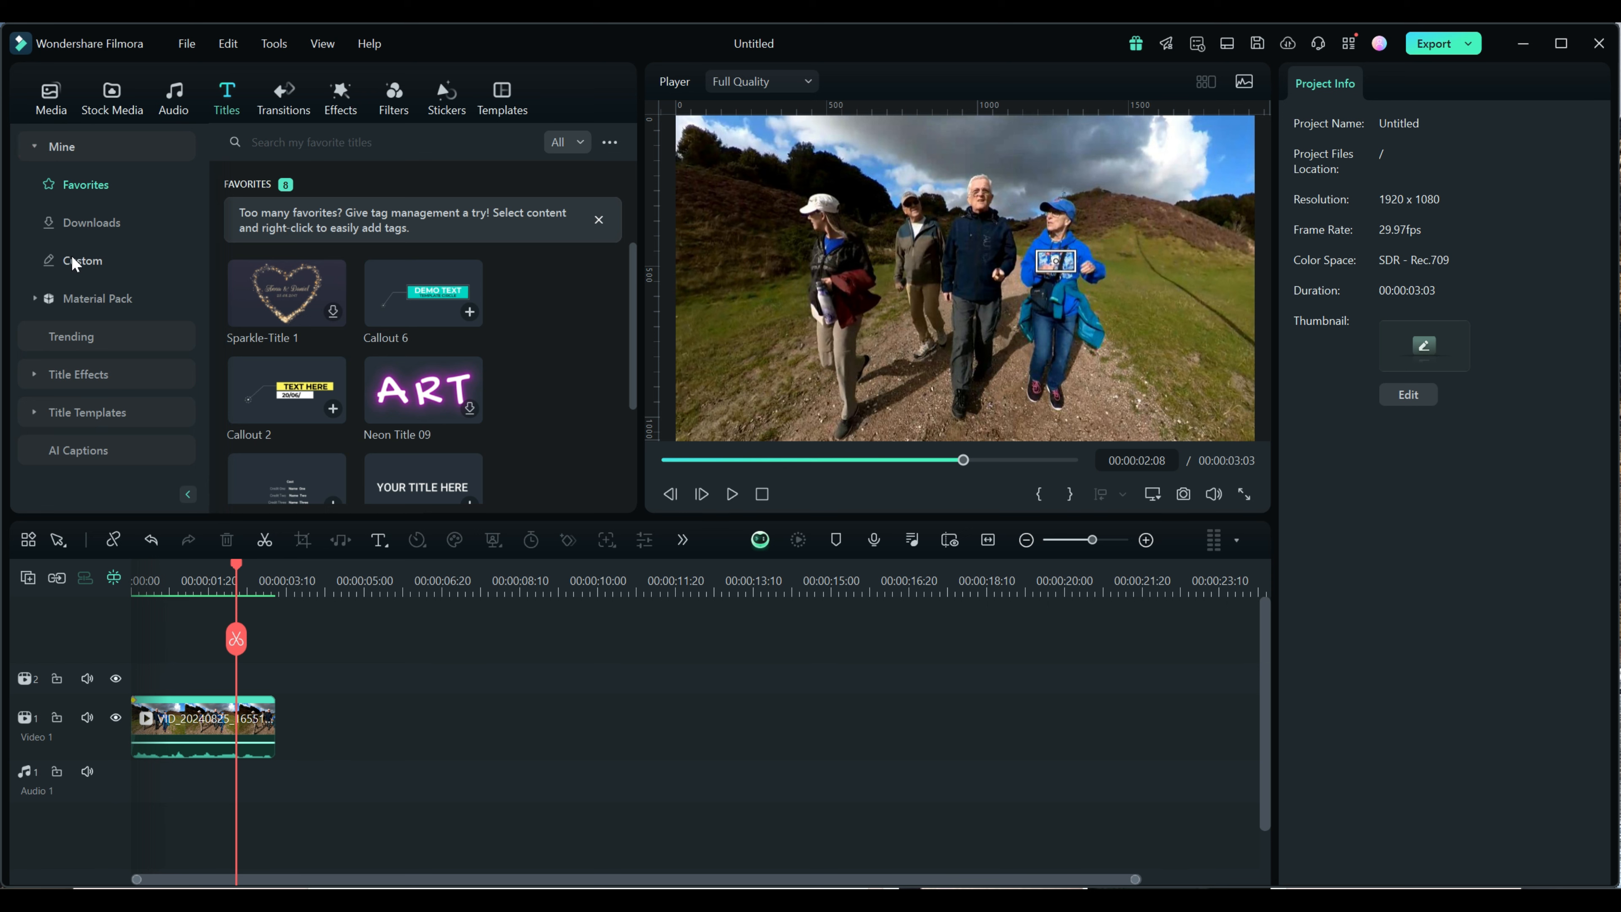
pyautogui.click(74, 262)
pyautogui.moveTo(629, 234); pyautogui.dragTo(627, 306)
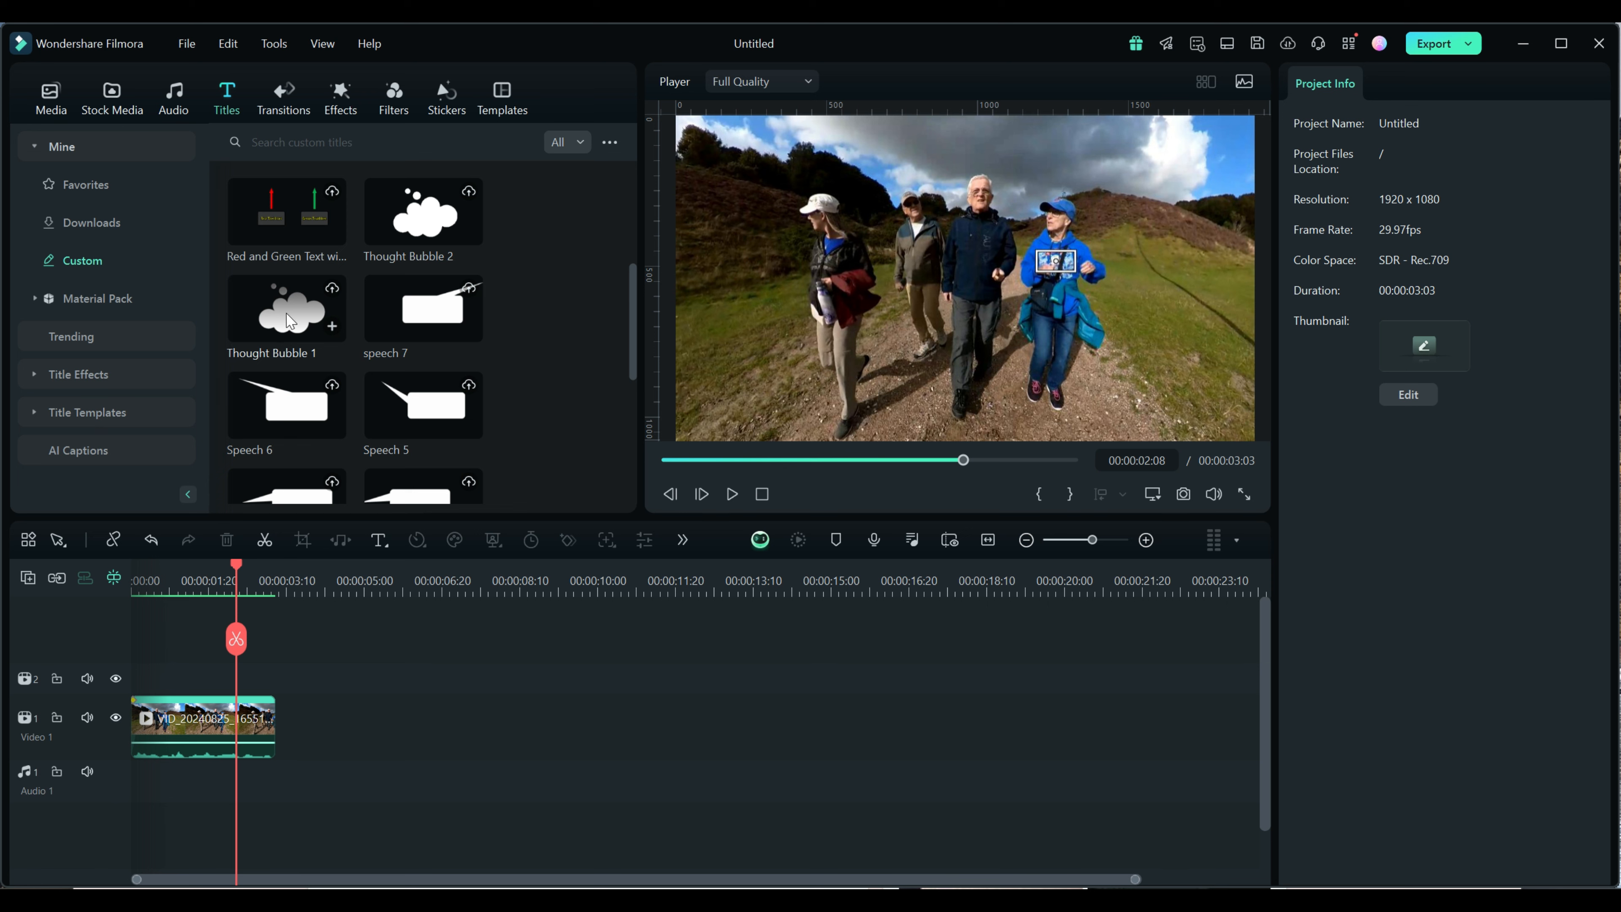
pyautogui.moveTo(430, 217); pyautogui.dragTo(127, 688)
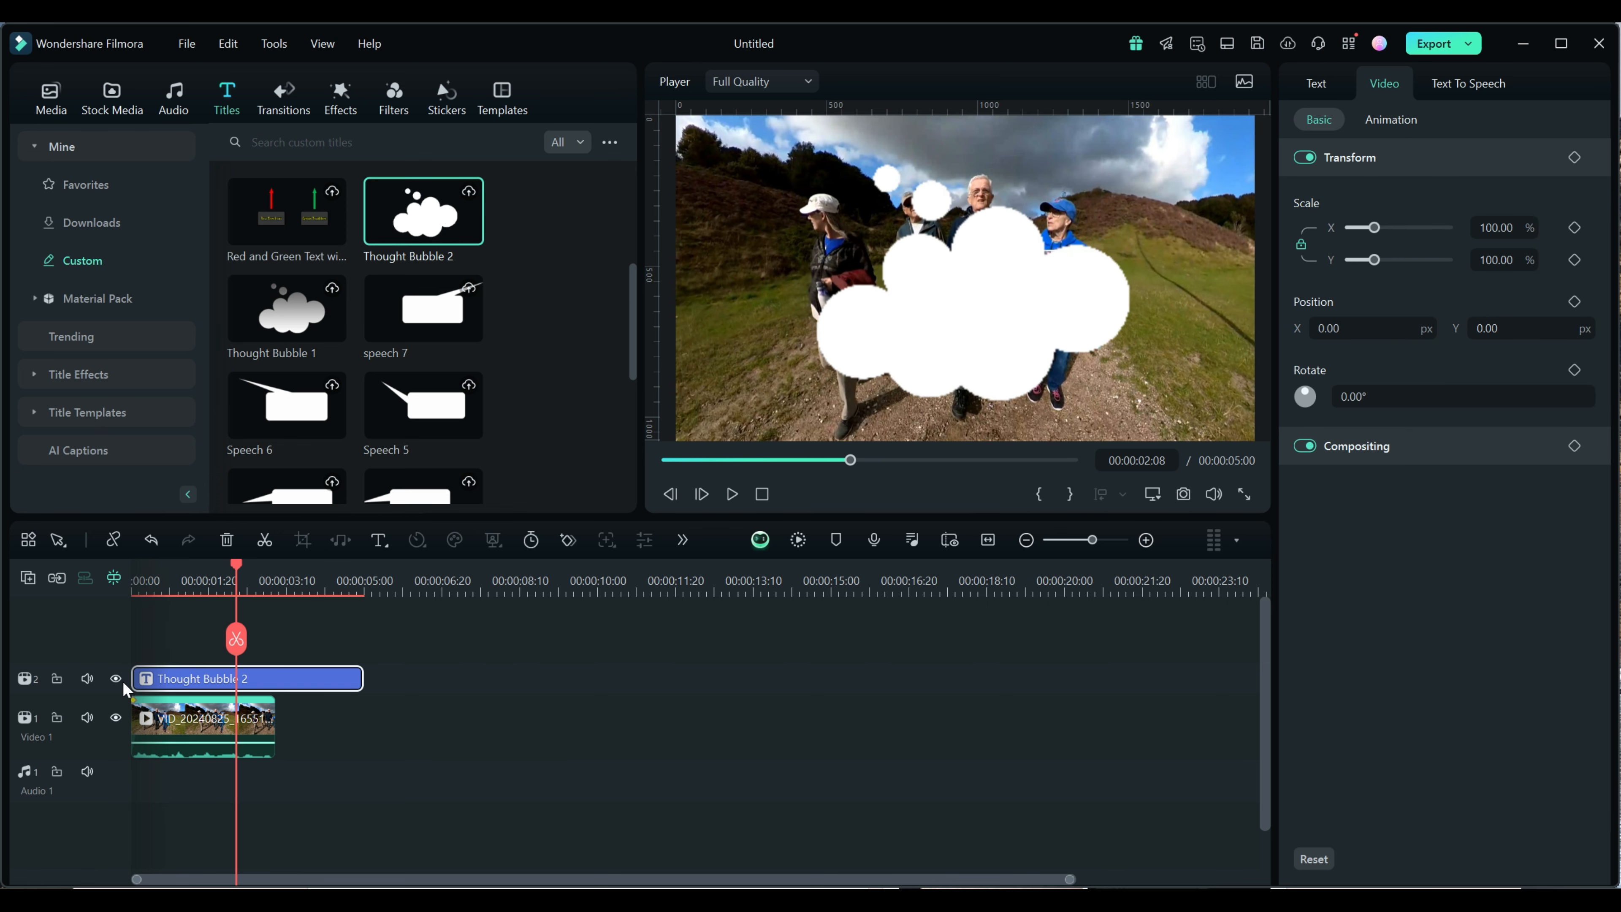
# Shrink, rotate and position the thought bubble so its small circles lead to the head of the walker in blue
pyautogui.click(987, 350)
pyautogui.moveTo(1144, 137); pyautogui.dragTo(806, 407)
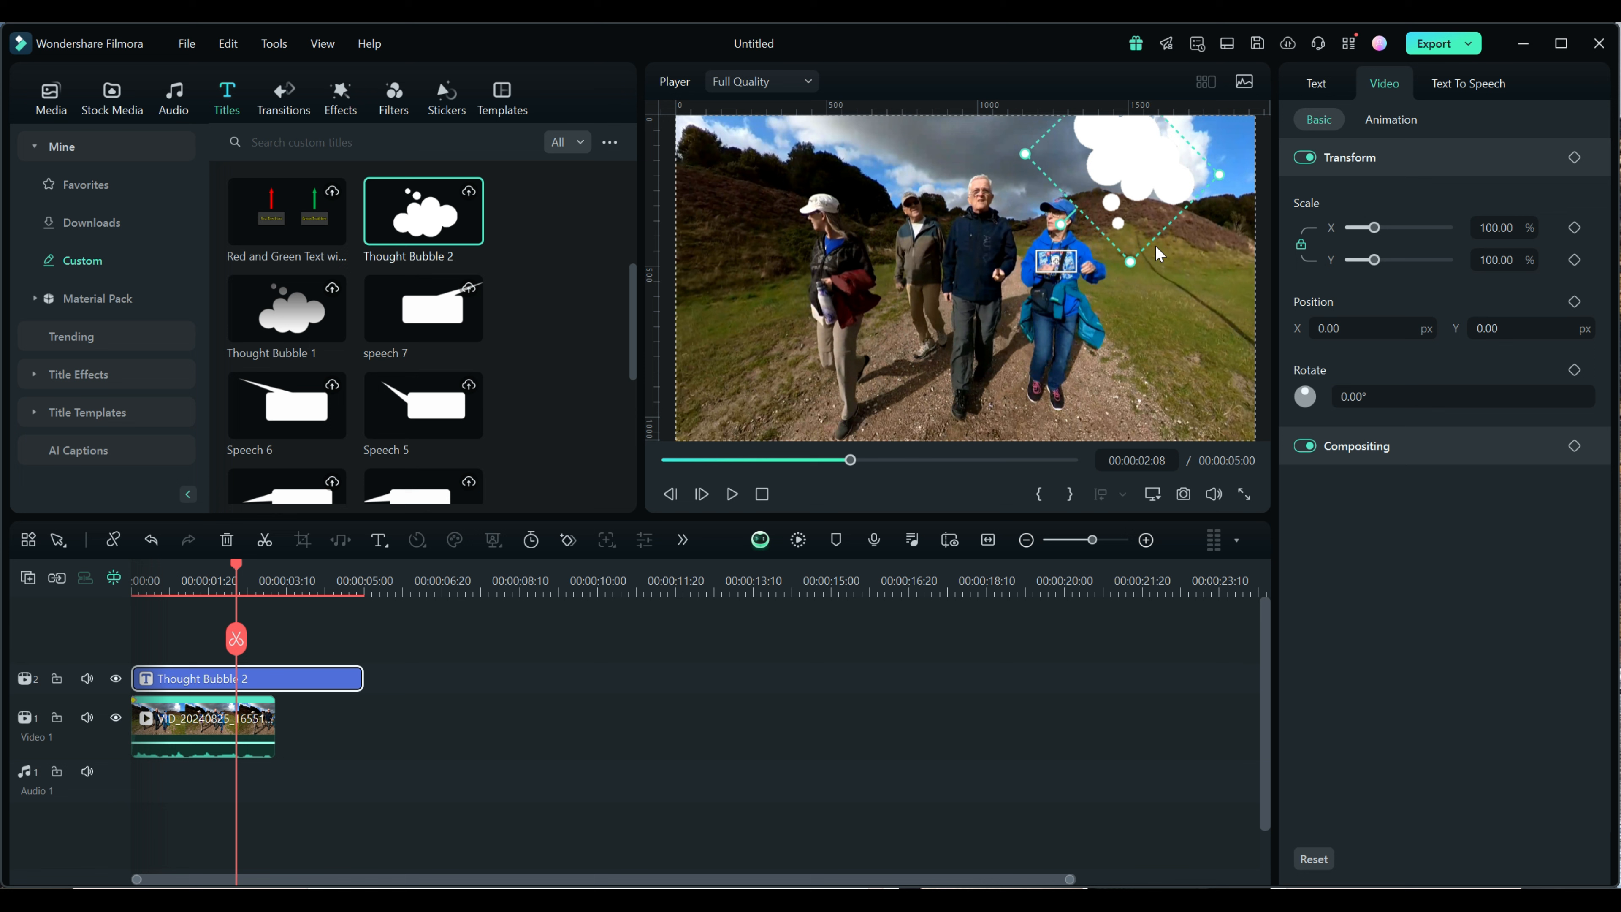
pyautogui.moveTo(1130, 261); pyautogui.dragTo(1128, 230)
pyautogui.moveTo(1148, 164); pyautogui.dragTo(1152, 167)
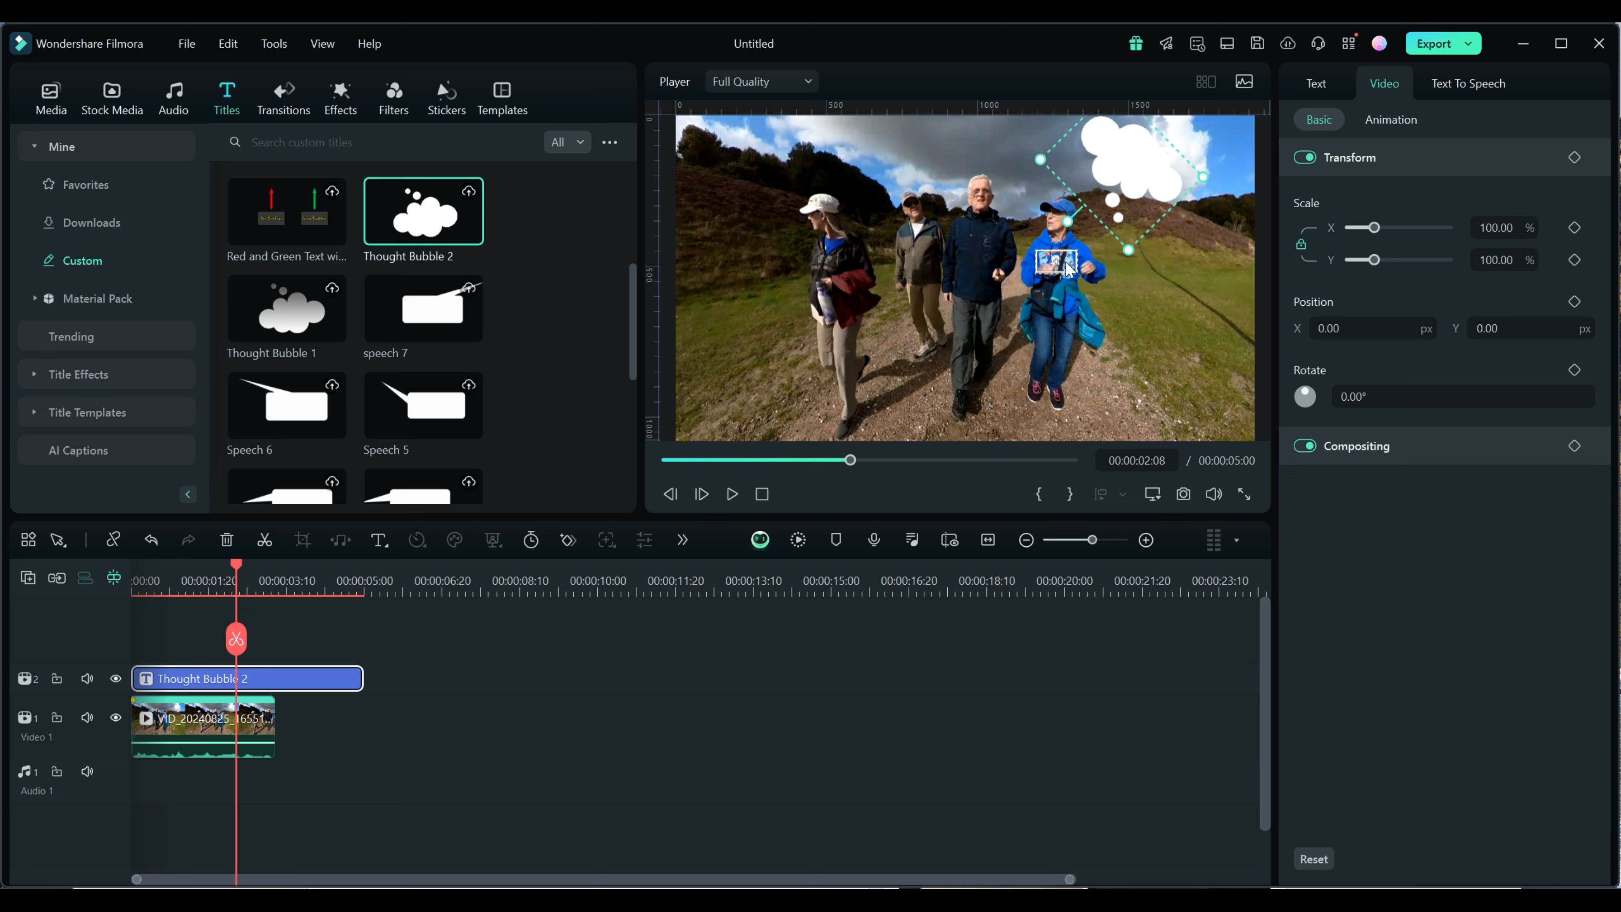
pyautogui.moveTo(1132, 171)
pyautogui.mouseDown()
pyautogui.moveTo(779, 171)
pyautogui.moveTo(1124, 166)
pyautogui.mouseUp()
pyautogui.moveTo(1061, 219); pyautogui.dragTo(1029, 155)
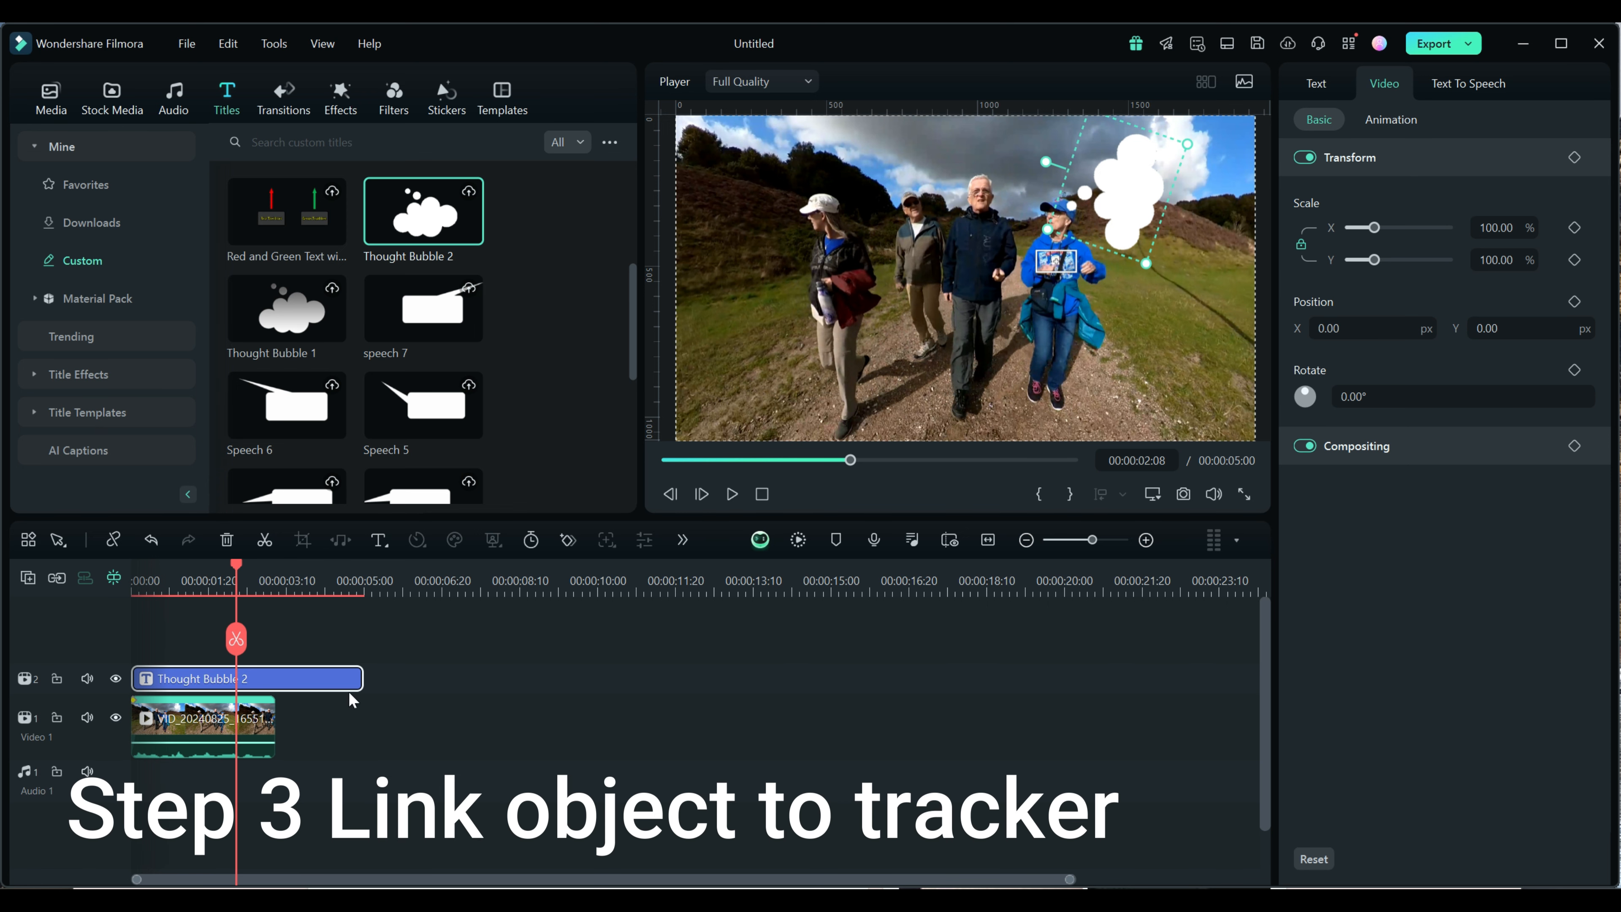
# Link Thought Bubble 2 to the clip's motion tracker and reposition it beside the blue-capped head at about X 302, Y 56 px
pyautogui.click(196, 729)
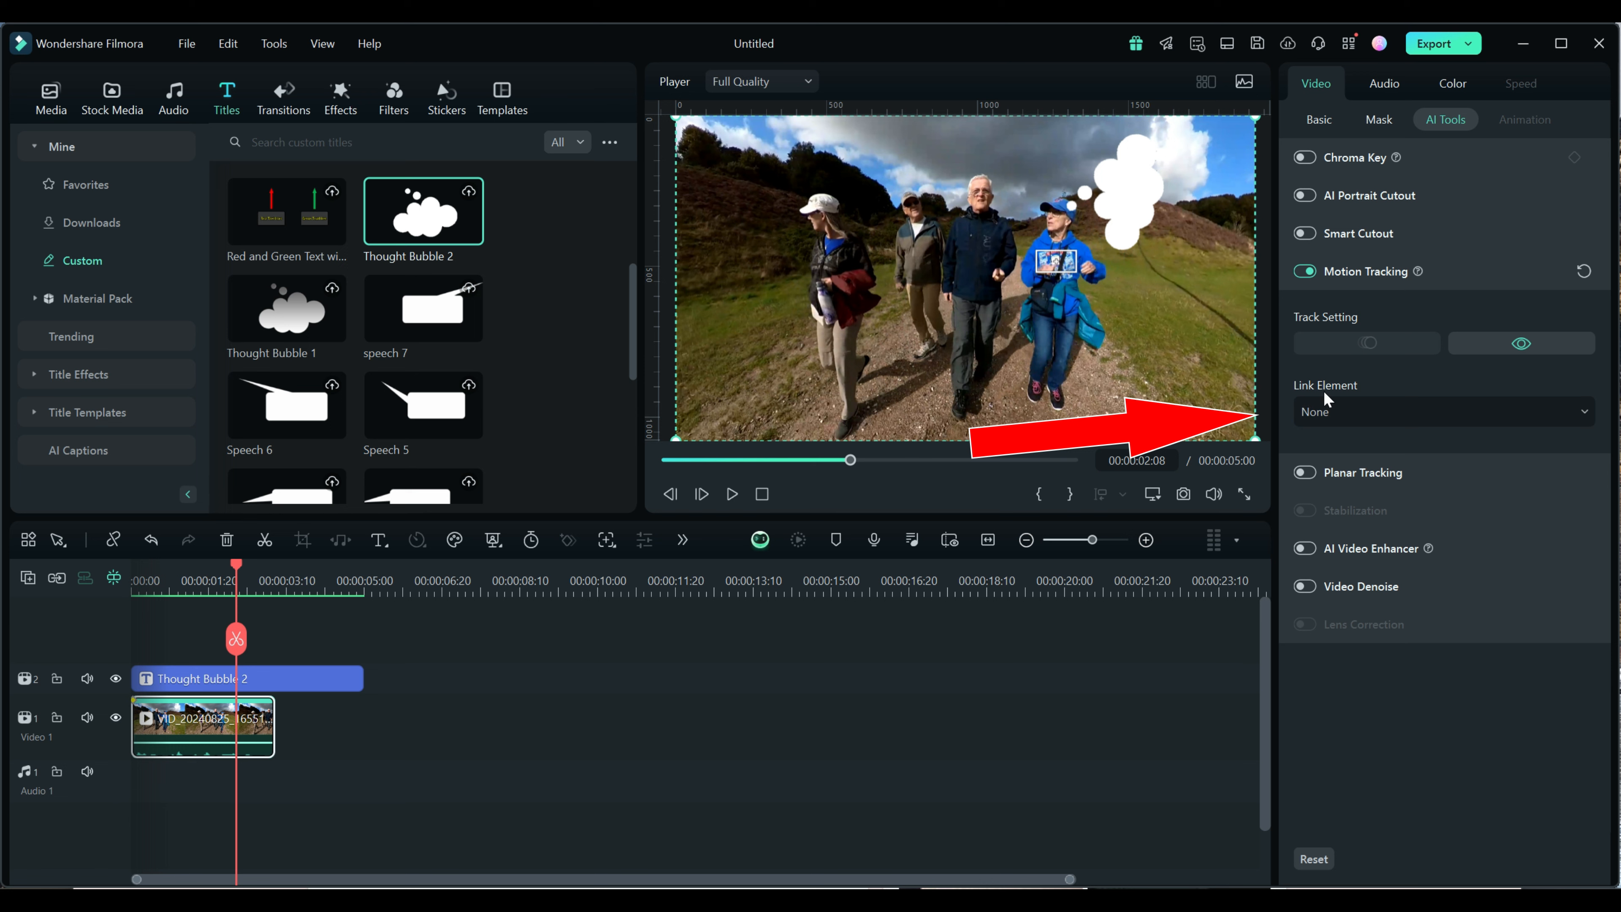
pyautogui.click(1389, 415)
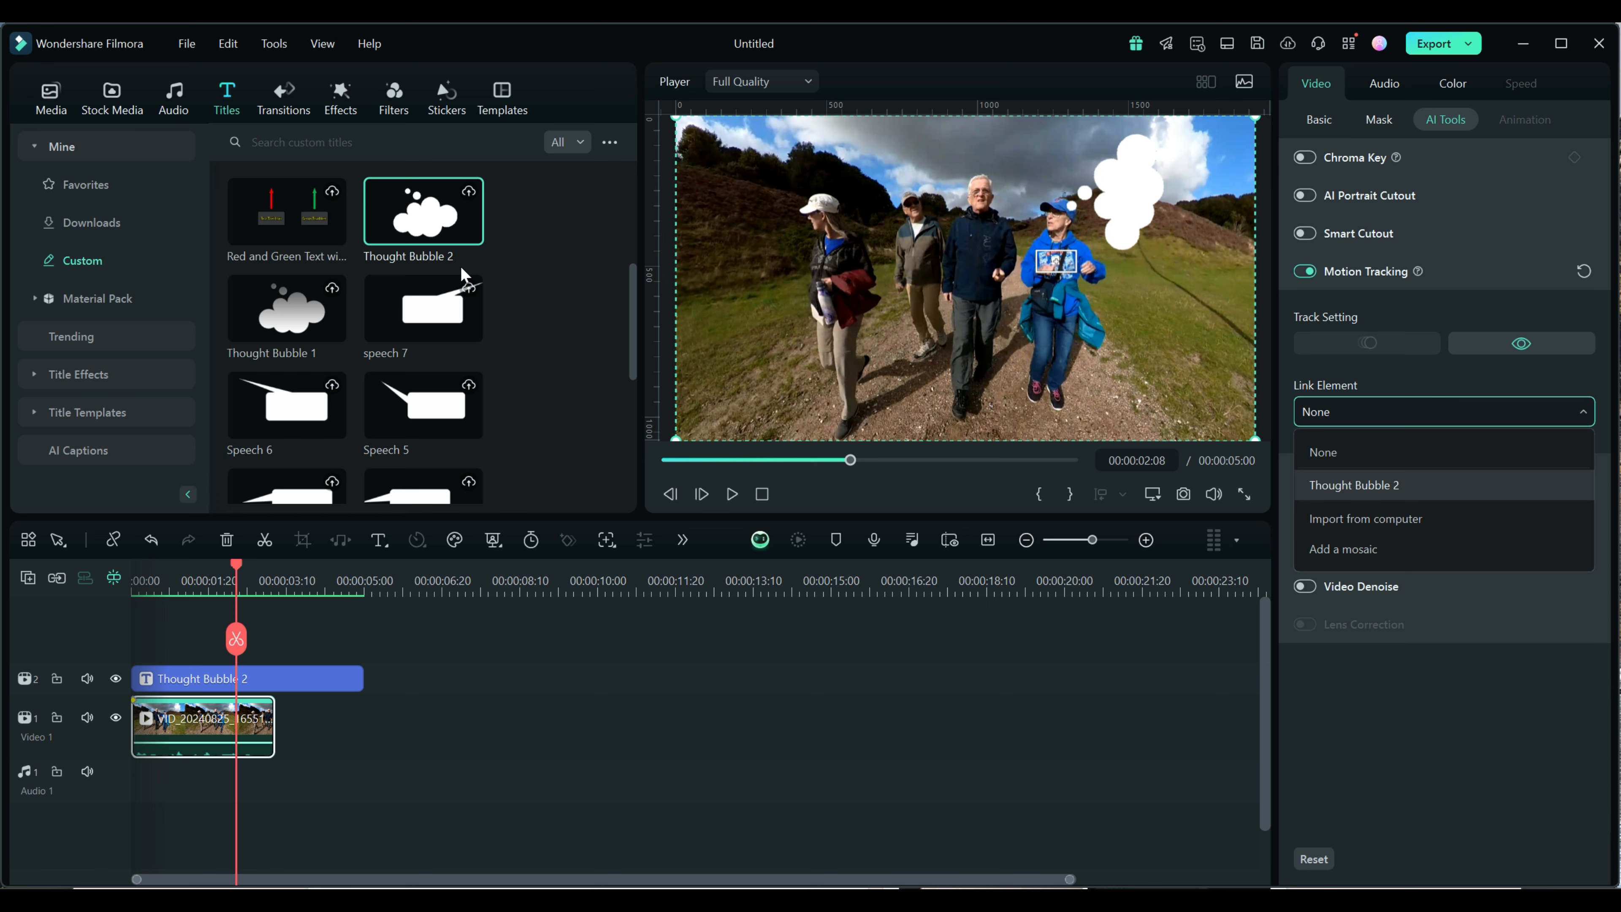
pyautogui.click(1373, 488)
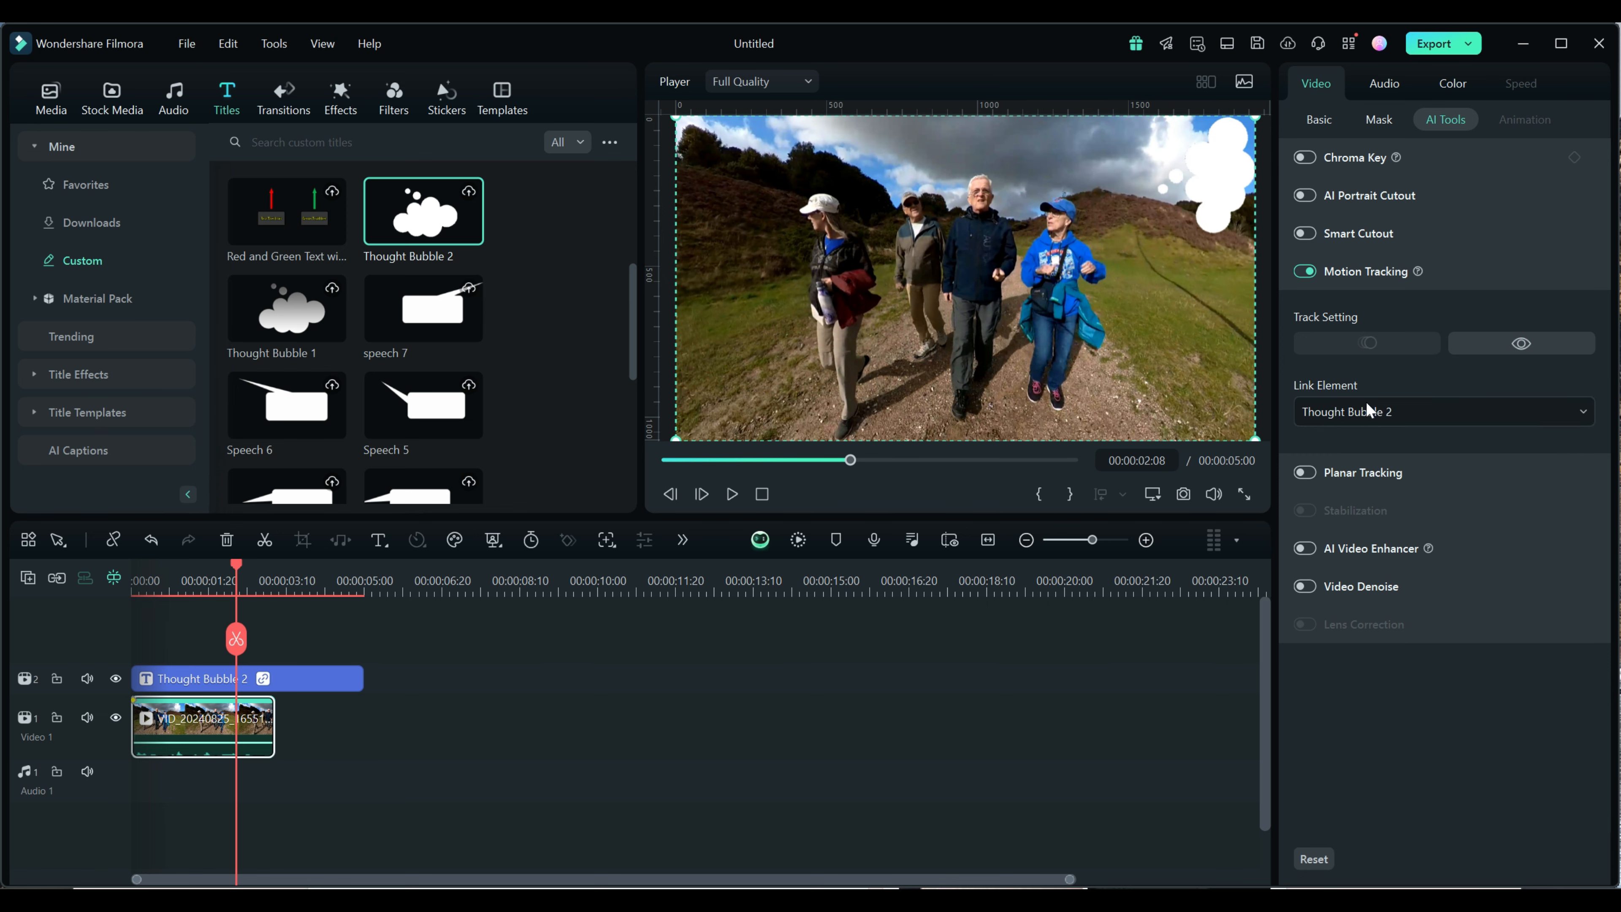
pyautogui.moveTo(1213, 180); pyautogui.dragTo(1130, 187)
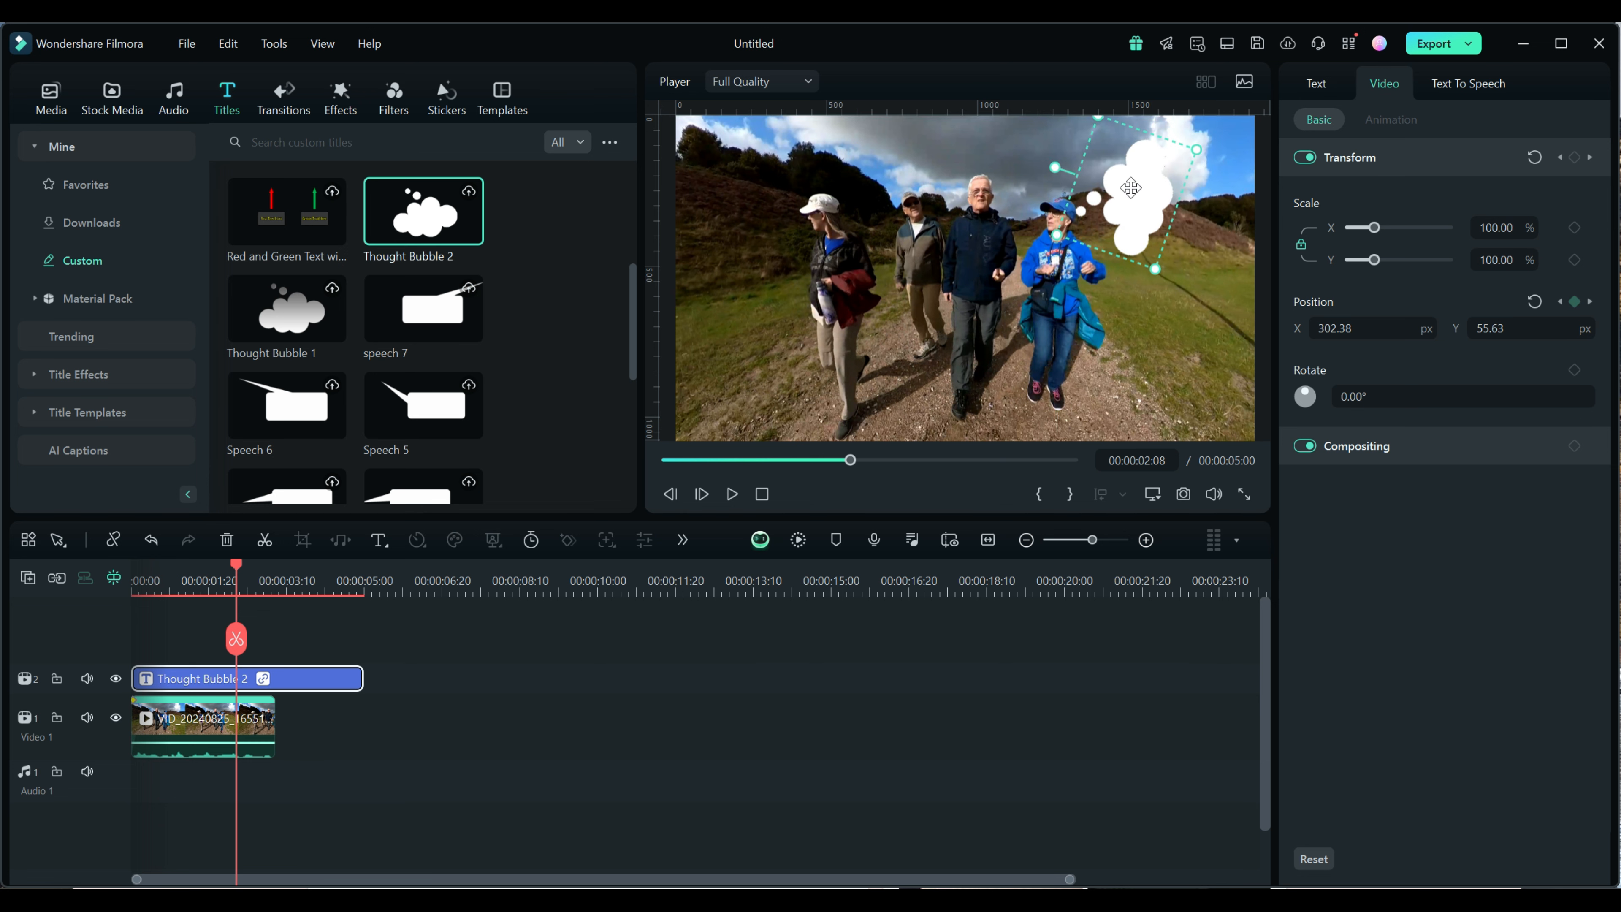
# Play the sequence from the start to check how the thought bubble follows the walker in blue
pyautogui.click(762, 494)
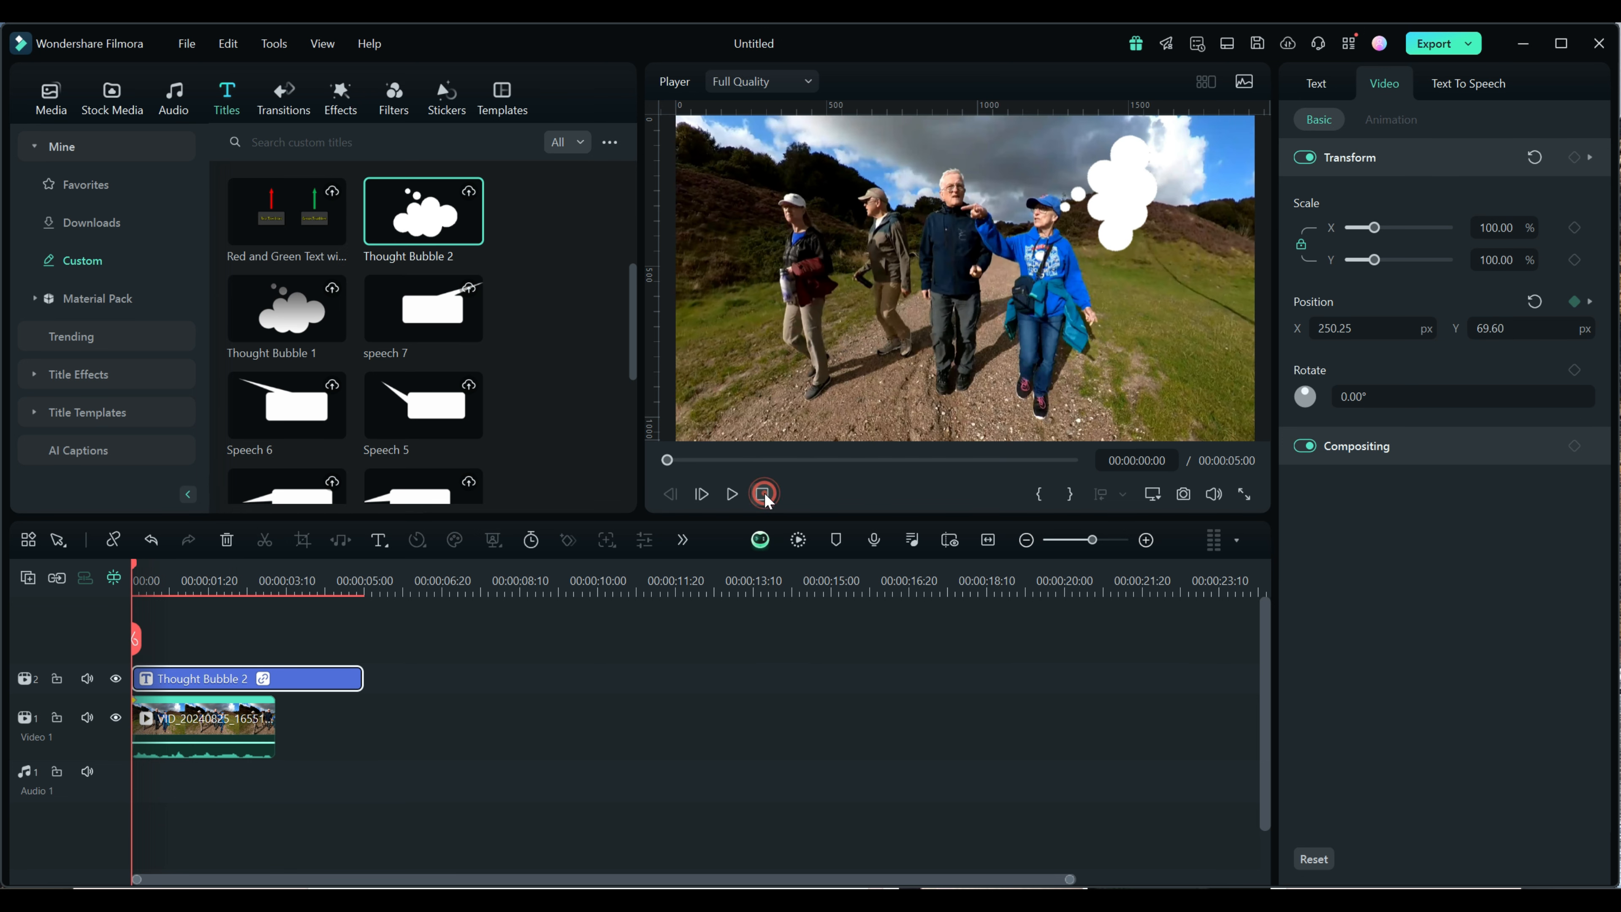
pyautogui.click(737, 494)
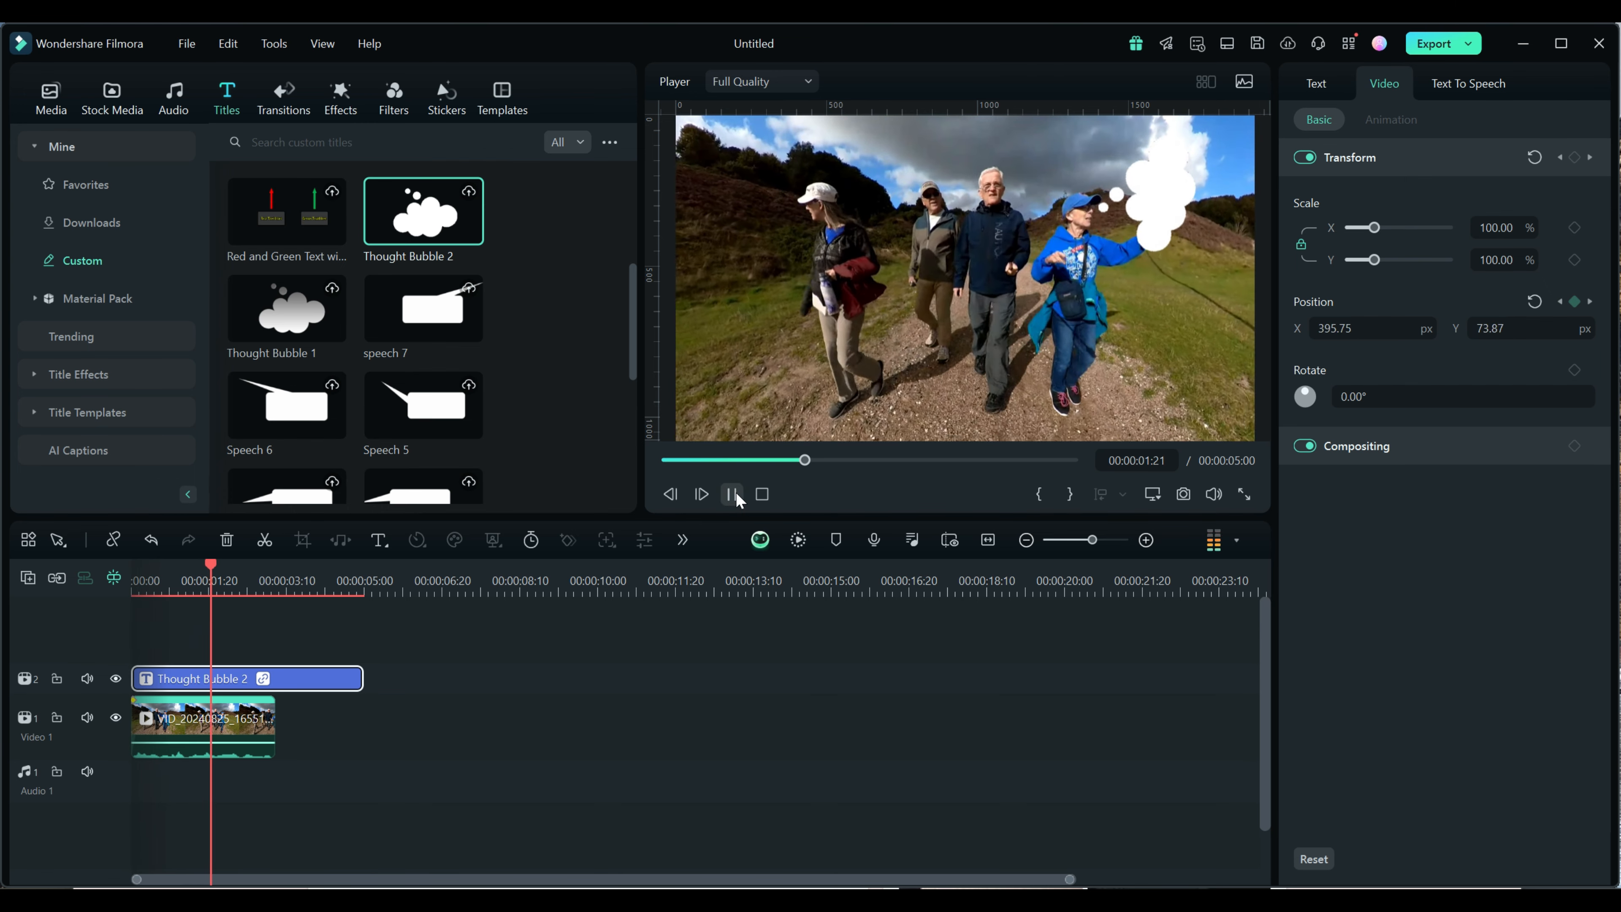